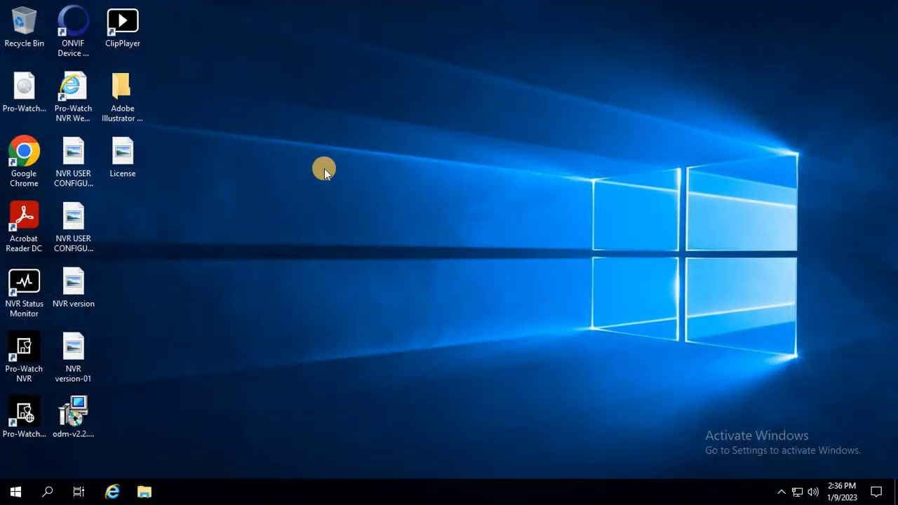
- Launch Pro-Watch NVR from its desktop shortcut
{"action": "double_click", "coordinate": [24, 347]}
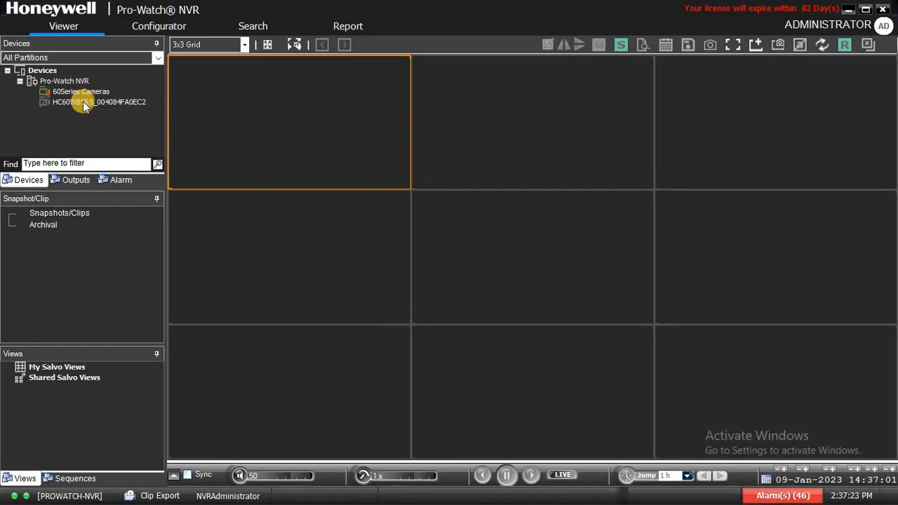
- Go to the Configurator's camera page and manually add a new camera entry
{"action": "left_click", "coordinate": [156, 26]}
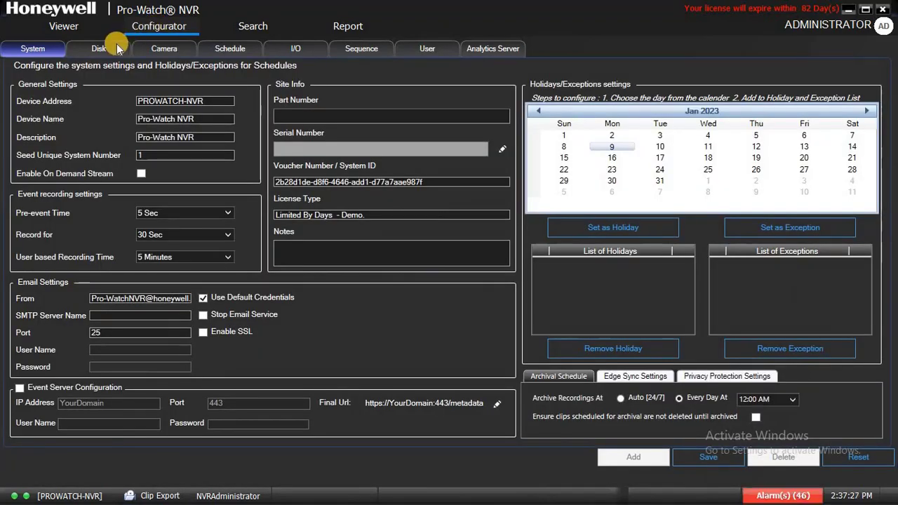
{"action": "left_click", "coordinate": [155, 48]}
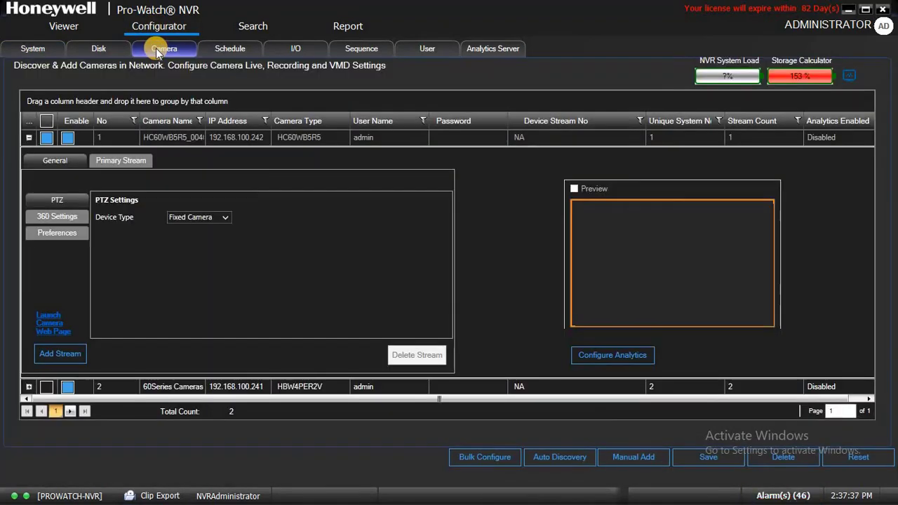
{"action": "left_click", "coordinate": [29, 137]}
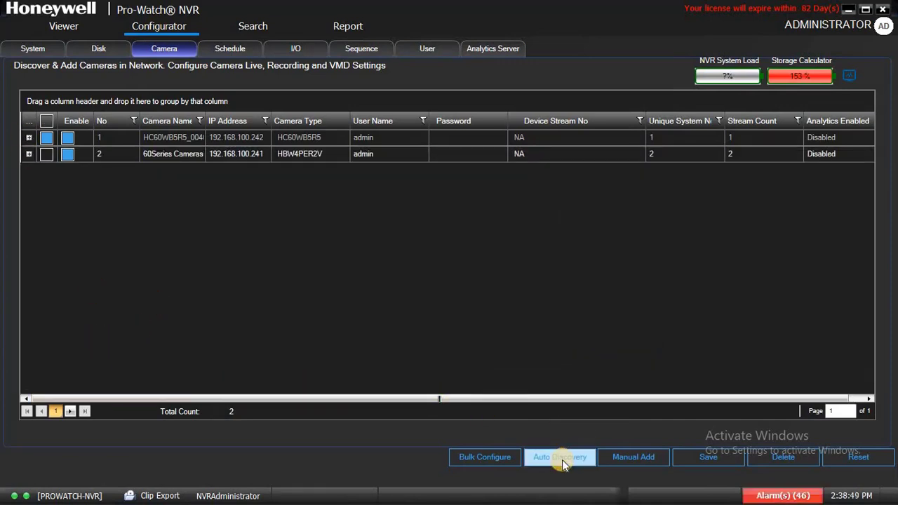
{"action": "left_click", "coordinate": [625, 458]}
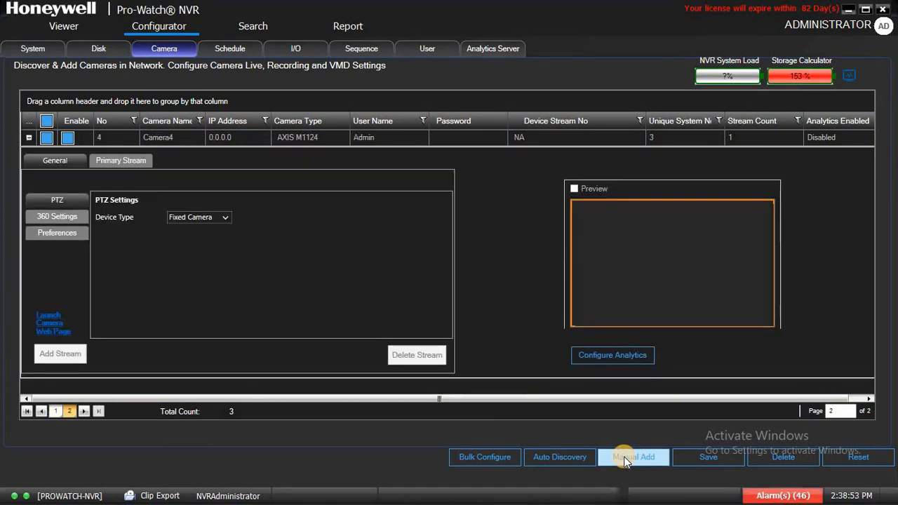
- Rename Camera4 to an explosion-proof camera name with IP address 192.168.100.82
{"action": "left_click", "coordinate": [176, 138]}
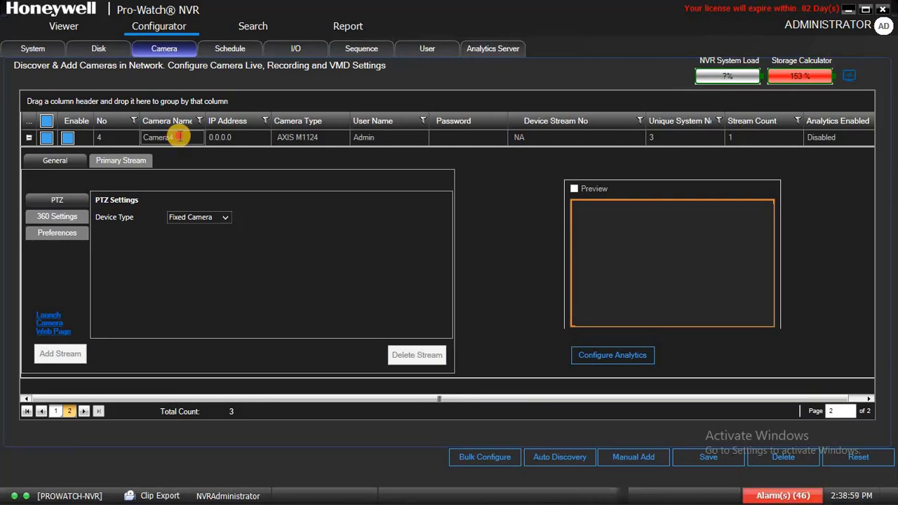
{"action": "double_click", "coordinate": [180, 138]}
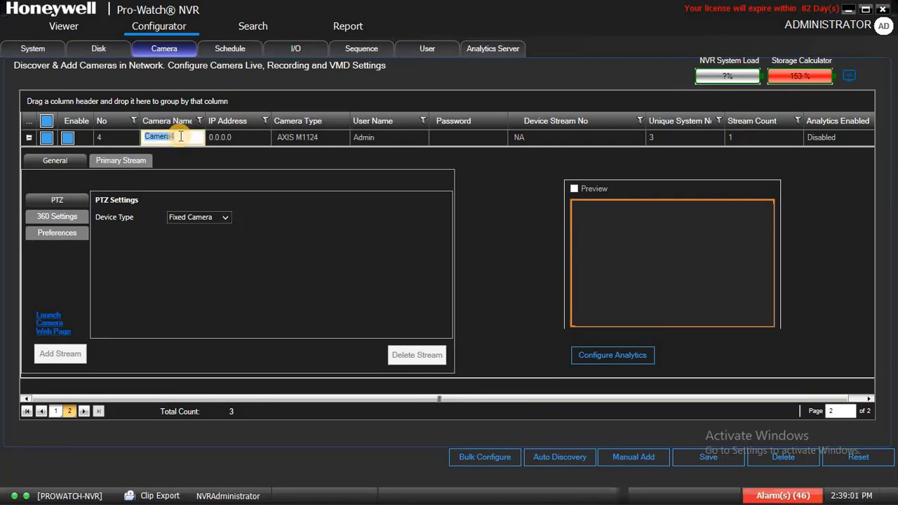
{"action": "type", "text": "Ex"}
{"action": "type", "text": " Camera"}
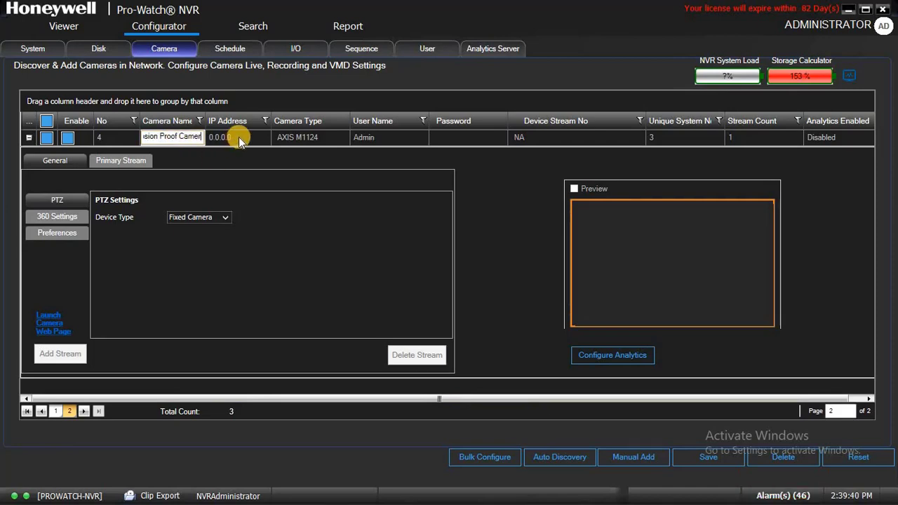
{"action": "left_click", "coordinate": [239, 137]}
{"action": "type", "text": "192.168.100.82"}
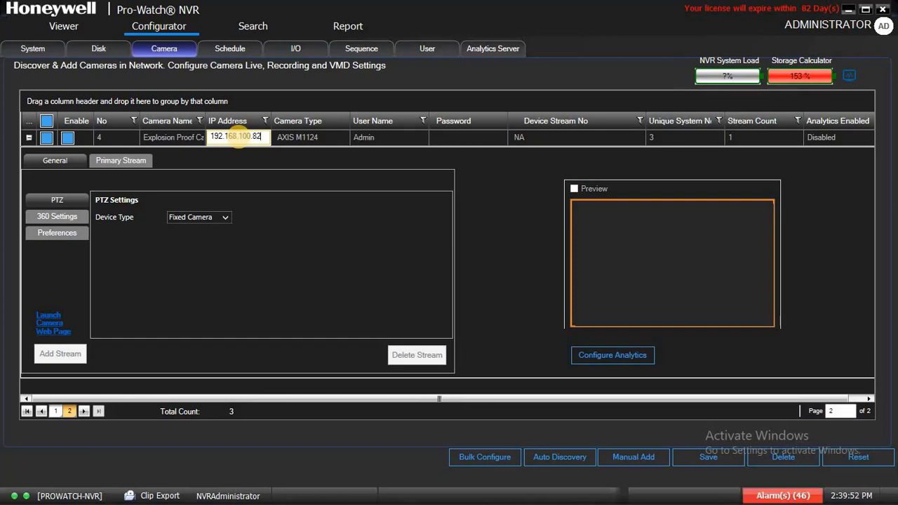
{"action": "left_click", "coordinate": [339, 140]}
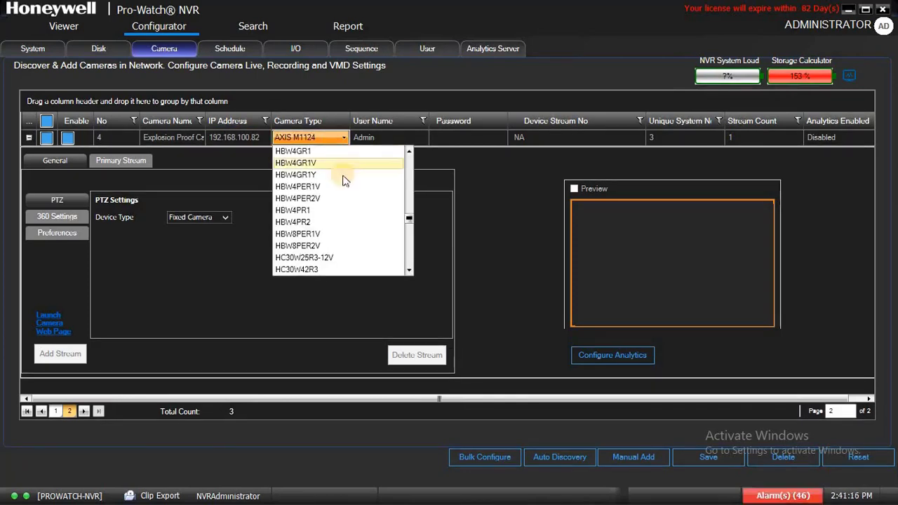
- Browse the camera models, leave the type as AXIS M1124, and exit Pro-Watch NVR
{"action": "scroll", "coordinate": [339, 202], "scroll_direction": "down", "scroll_amount": 1}
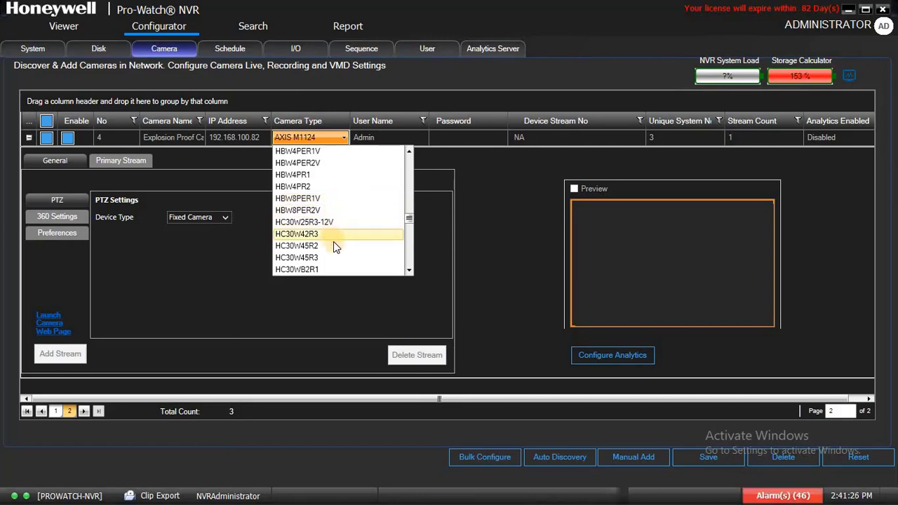
{"action": "scroll", "coordinate": [333, 241], "scroll_direction": "down", "scroll_amount": 1}
{"action": "scroll", "coordinate": [334, 247], "scroll_direction": "down", "scroll_amount": 1}
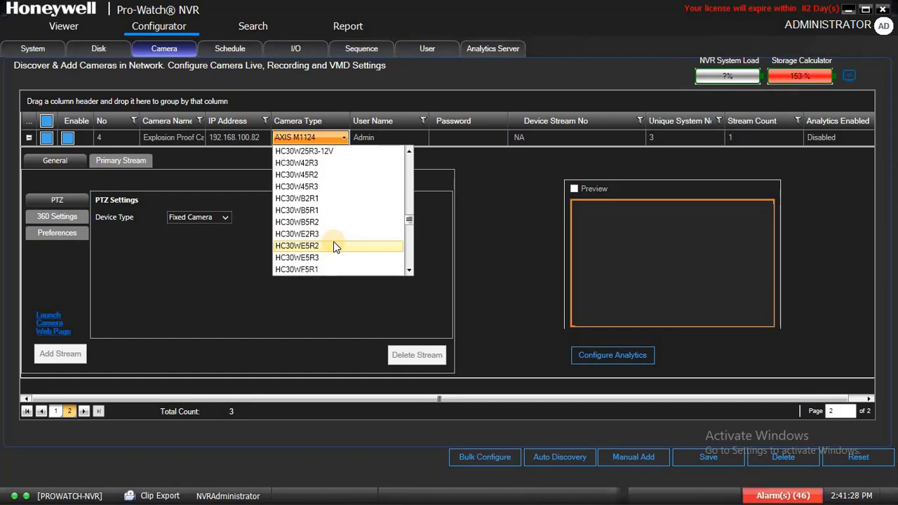
{"action": "scroll", "coordinate": [334, 242], "scroll_direction": "down", "scroll_amount": 1}
{"action": "scroll", "coordinate": [333, 241], "scroll_direction": "down", "scroll_amount": 1}
{"action": "scroll", "coordinate": [333, 242], "scroll_direction": "down", "scroll_amount": 1}
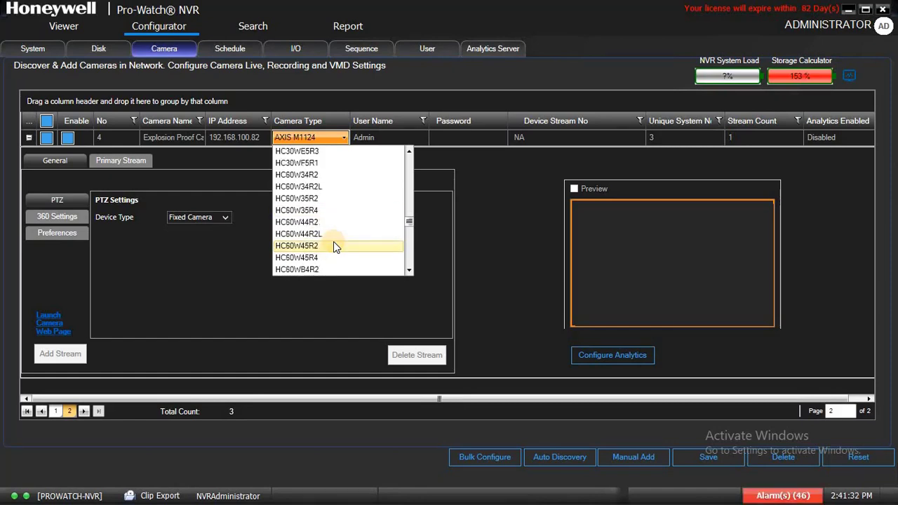
{"action": "scroll", "coordinate": [333, 242], "scroll_direction": "down", "scroll_amount": 1}
{"action": "scroll", "coordinate": [334, 241], "scroll_direction": "down", "scroll_amount": 1}
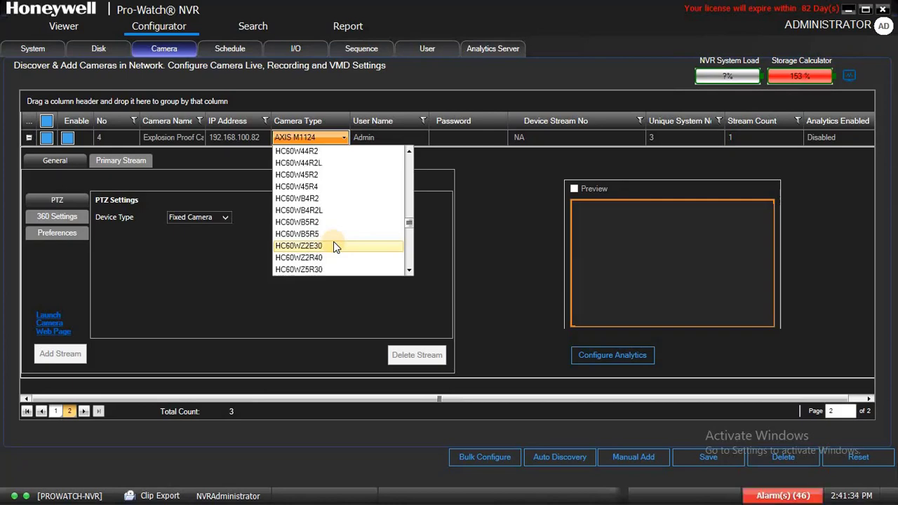
{"action": "scroll", "coordinate": [334, 241], "scroll_direction": "down", "scroll_amount": 1}
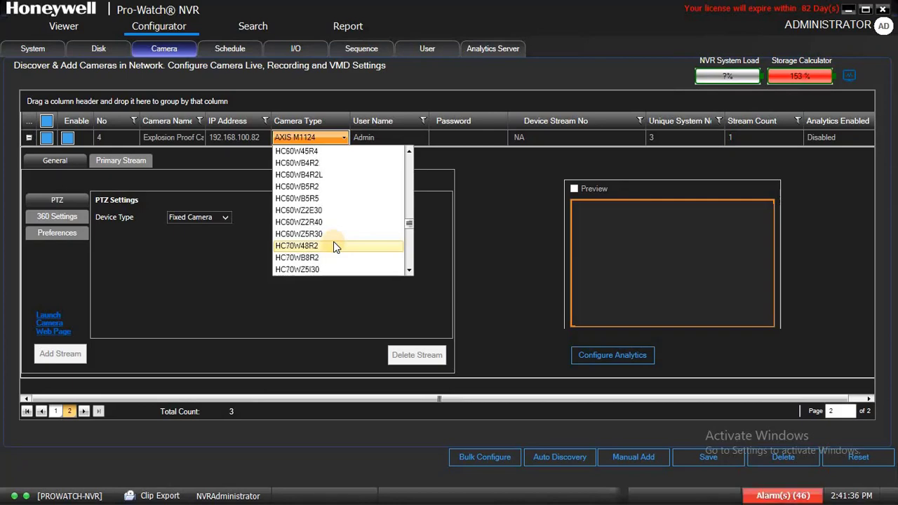
{"action": "scroll", "coordinate": [333, 242], "scroll_direction": "down", "scroll_amount": 1}
{"action": "scroll", "coordinate": [333, 241], "scroll_direction": "down", "scroll_amount": 1}
{"action": "scroll", "coordinate": [333, 241], "scroll_direction": "down", "scroll_amount": 1}
{"action": "scroll", "coordinate": [334, 241], "scroll_direction": "down", "scroll_amount": 1}
{"action": "scroll", "coordinate": [333, 241], "scroll_direction": "down", "scroll_amount": 4}
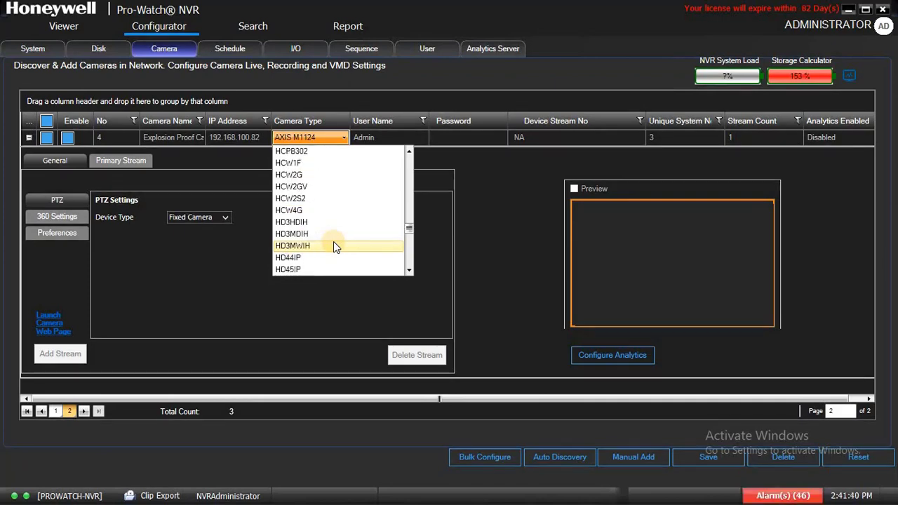
{"action": "scroll", "coordinate": [334, 244], "scroll_direction": "down", "scroll_amount": 2}
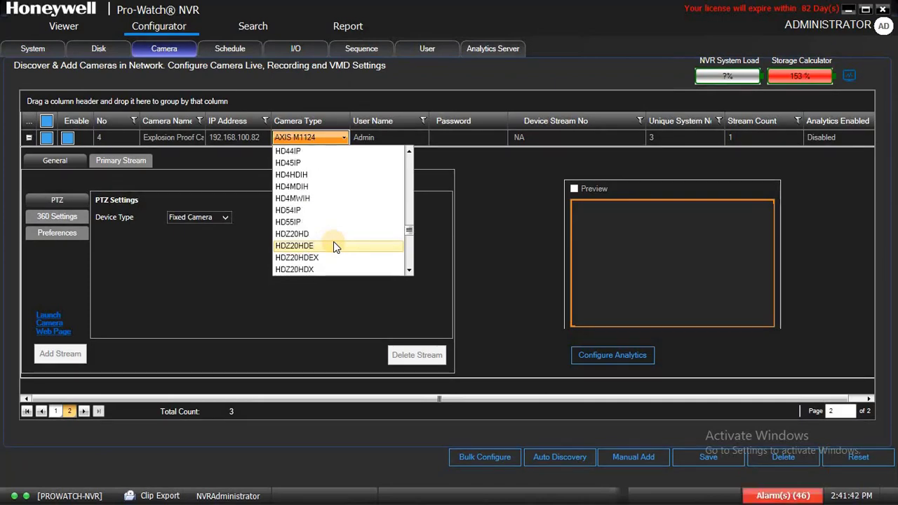
{"action": "scroll", "coordinate": [333, 241], "scroll_direction": "up", "scroll_amount": 8}
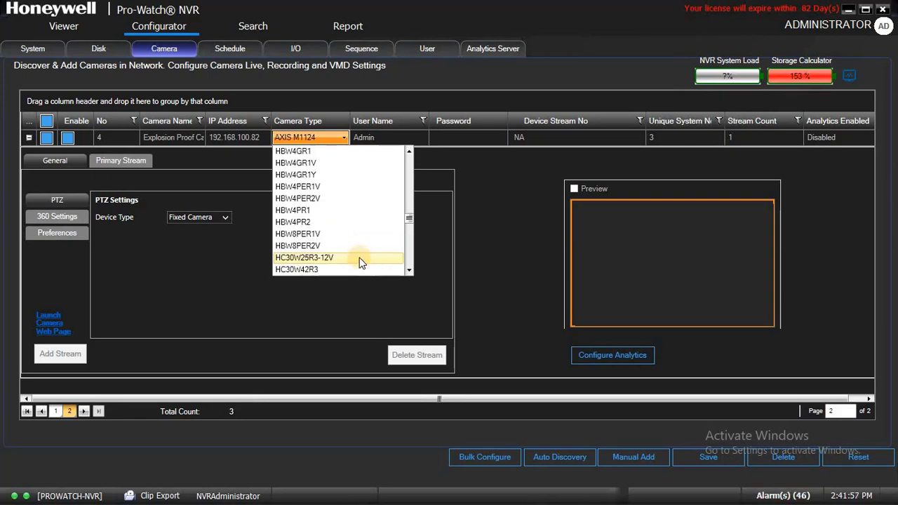
{"action": "scroll", "coordinate": [361, 260], "scroll_direction": "down", "scroll_amount": 3}
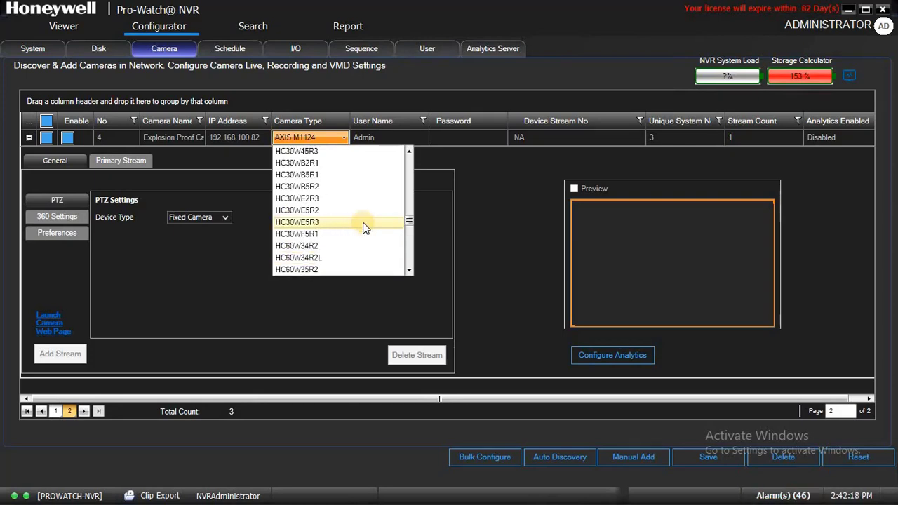
{"action": "left_click", "coordinate": [393, 162]}
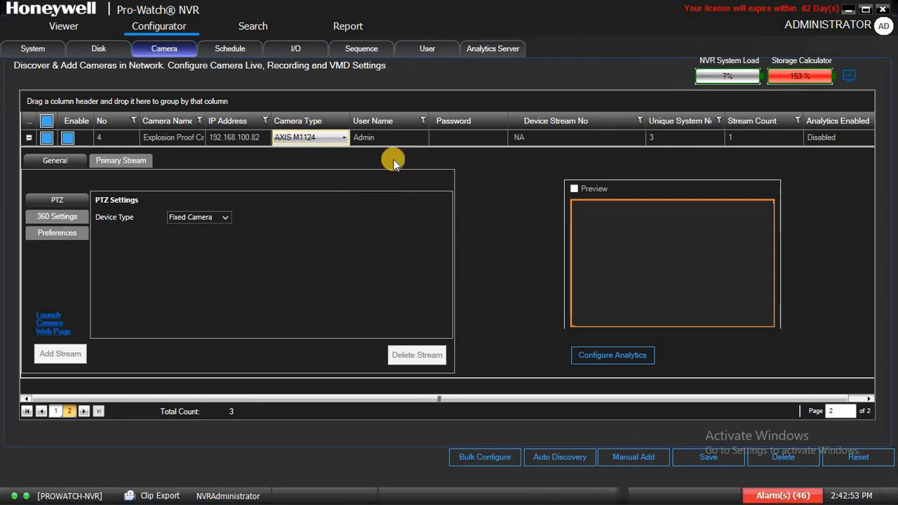
{"action": "left_click", "coordinate": [887, 10]}
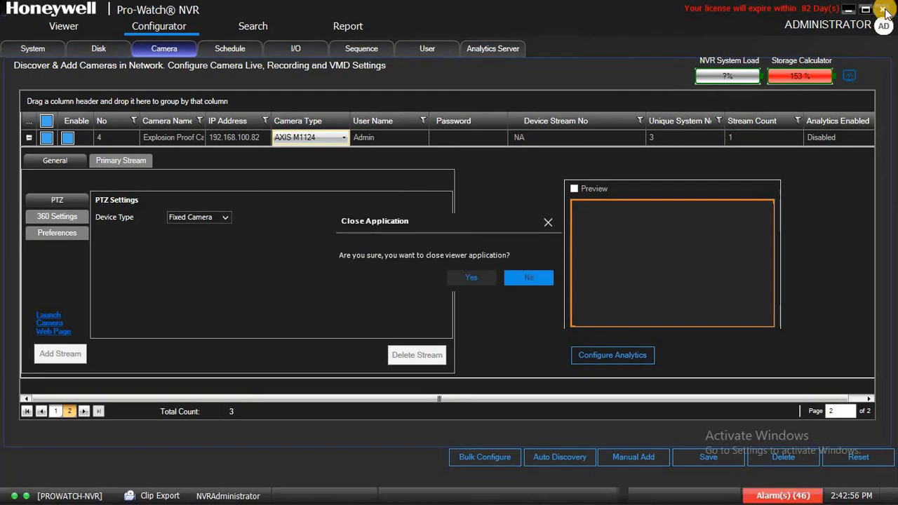
- Confirm closing Pro-Watch NVR and paste cameradriverpack.exe beside the other desktop icons
{"action": "left_click", "coordinate": [467, 279]}
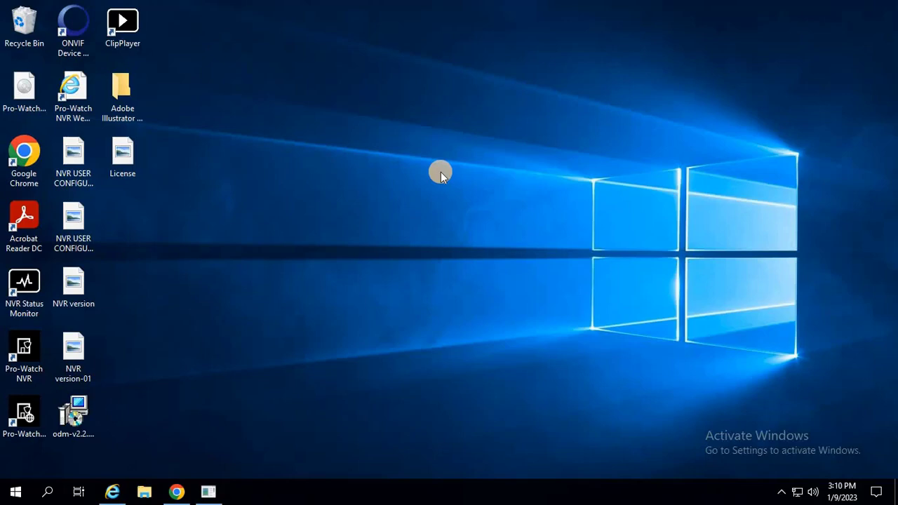
{"action": "right_click", "coordinate": [441, 172]}
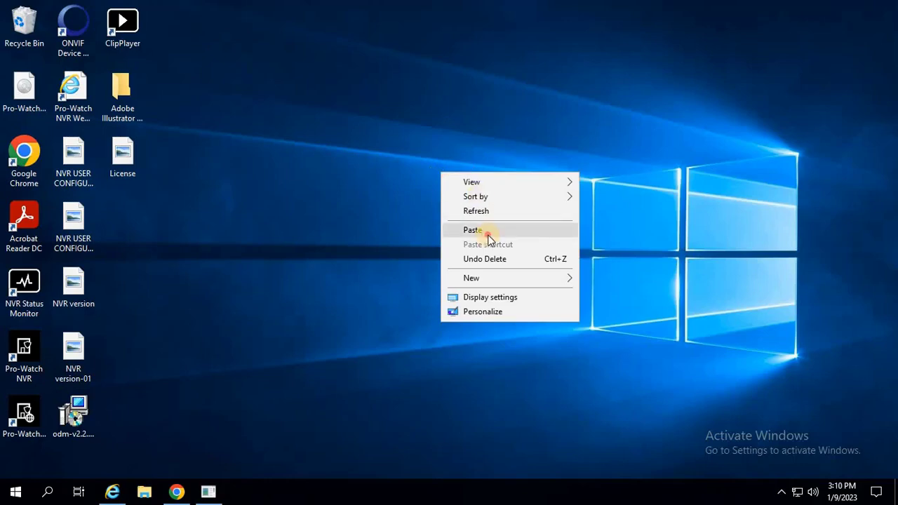
{"action": "left_click", "coordinate": [432, 207]}
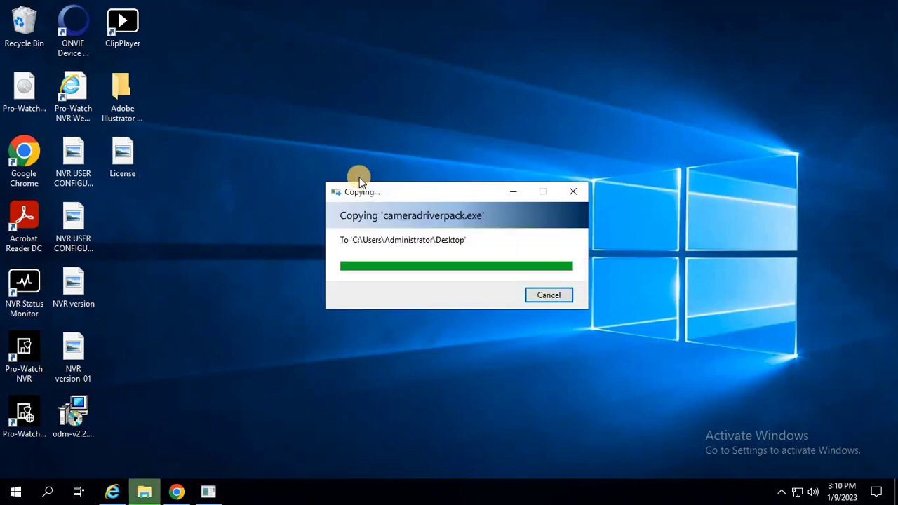
{"action": "mouse_move", "coordinate": [457, 240]}
{"action": "left_mouse_down"}
{"action": "mouse_move", "coordinate": [139, 244]}
{"action": "mouse_move", "coordinate": [118, 233]}
{"action": "left_mouse_up"}
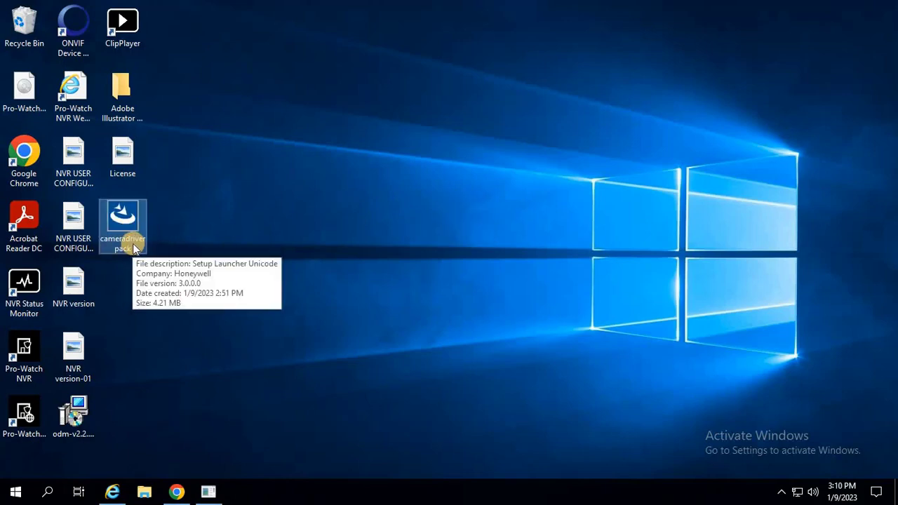
- Install CameraDriverpack as administrator against the (local)\MAXPRO database server
{"action": "right_click", "coordinate": [132, 243]}
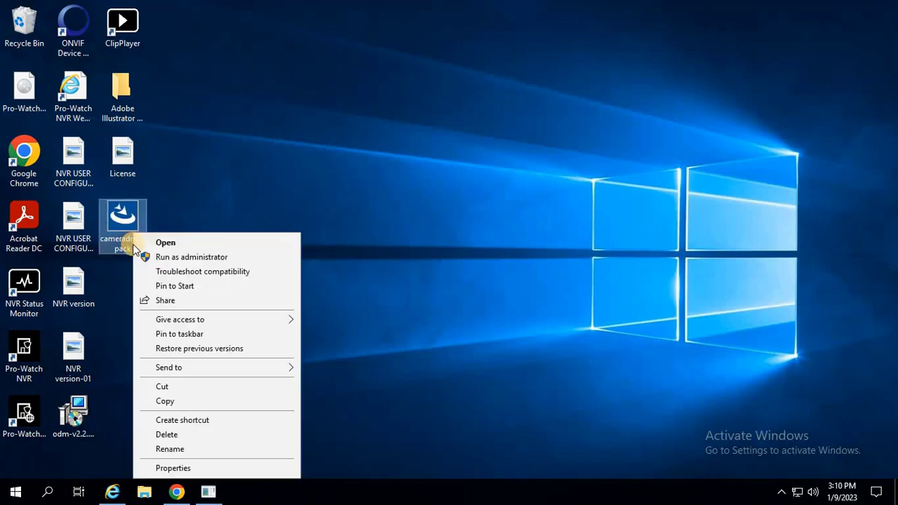
{"action": "left_click", "coordinate": [189, 258]}
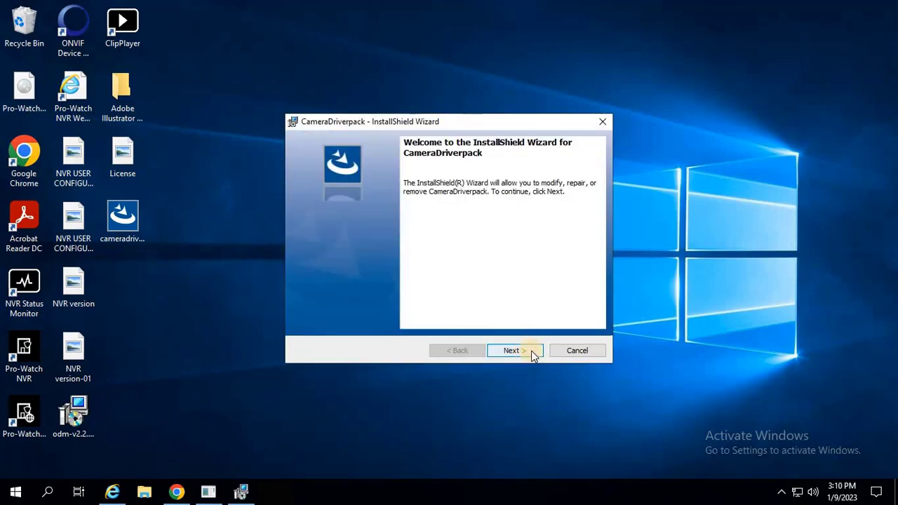
{"action": "left_click", "coordinate": [533, 355]}
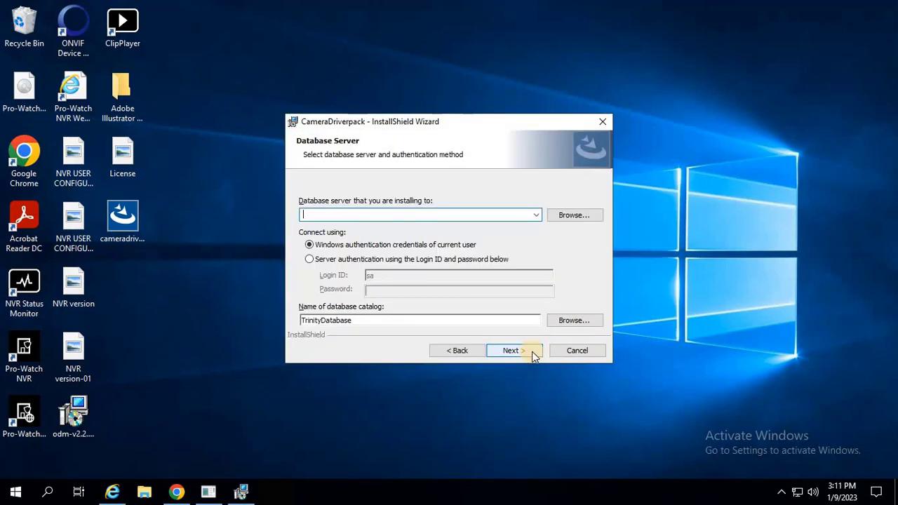
{"action": "left_click", "coordinate": [535, 215]}
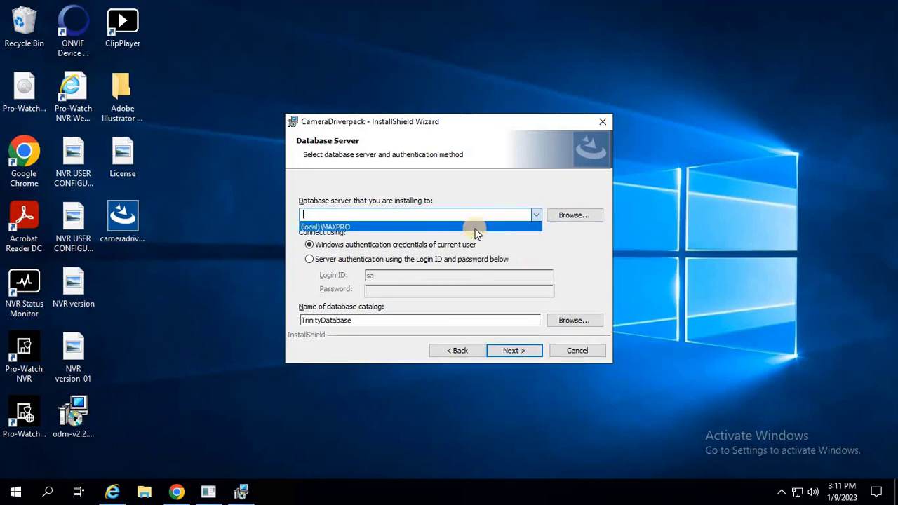
{"action": "left_click", "coordinate": [475, 228]}
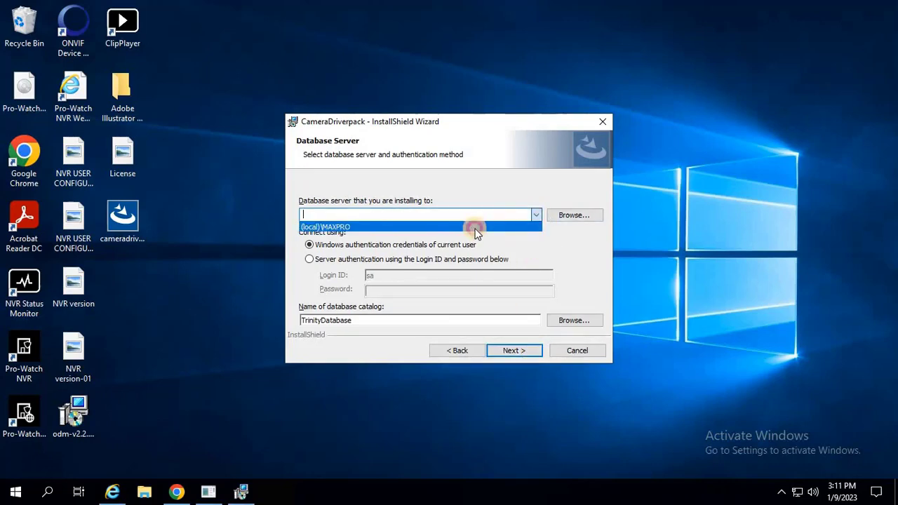
{"action": "left_click", "coordinate": [532, 358]}
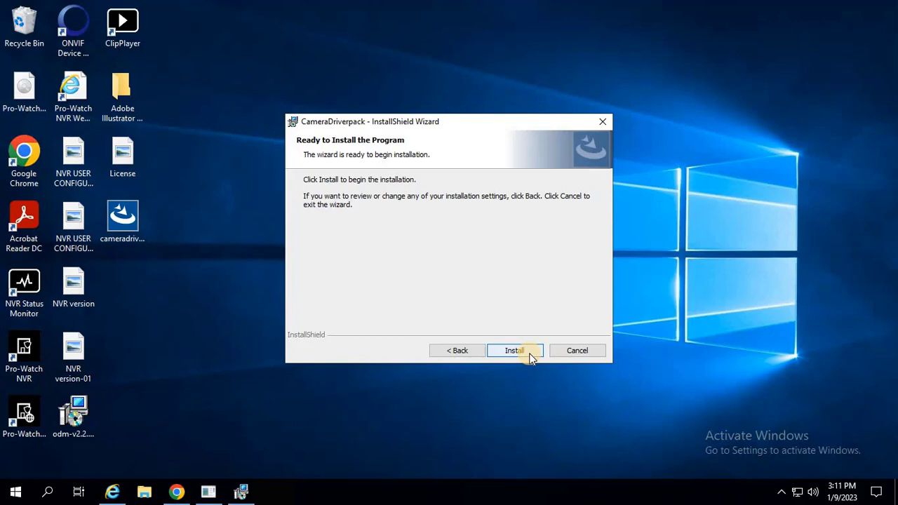
{"action": "left_click", "coordinate": [530, 353]}
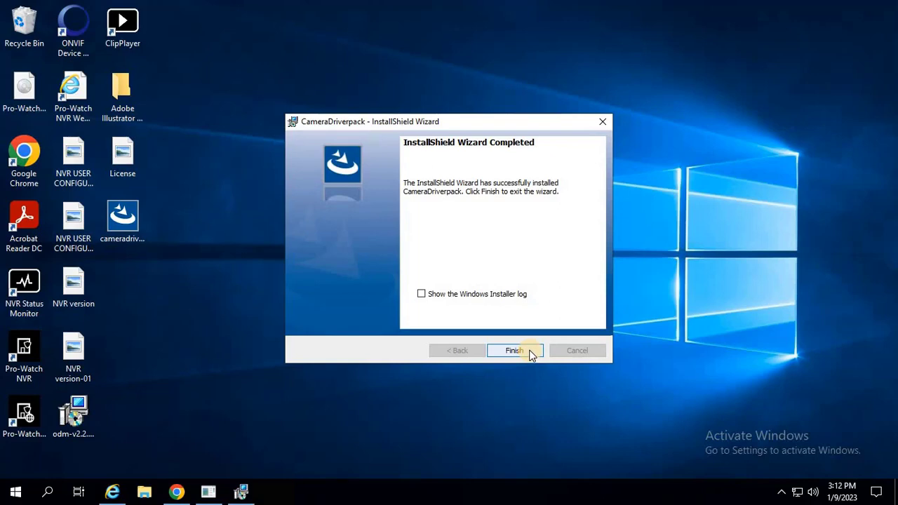
{"action": "left_click", "coordinate": [531, 353]}
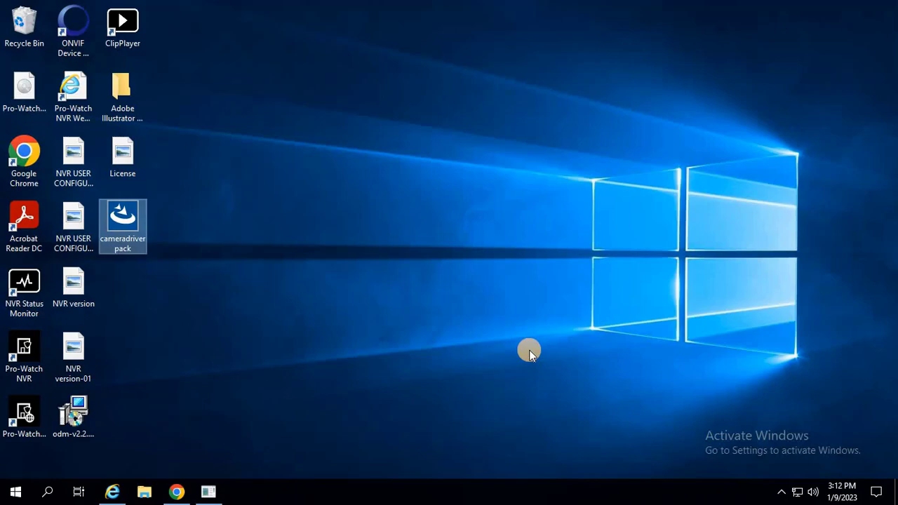
- Open the Services console via Start search and locate the Trinity services
{"action": "left_click", "coordinate": [16, 491]}
{"action": "type", "text": "services"}
{"action": "key", "text": "Return"}
{"action": "left_click", "coordinate": [567, 72]}
{"action": "type", "text": "tcp"}
{"action": "key", "text": "Down"}
{"action": "key", "text": "Down"}
{"action": "key", "text": "Down"}
- Stop TrinityDeviceService, TrinityIntegrityService, TrinityScheduler and TrinityServer, including dependent TrinityController
{"action": "left_click", "coordinate": [94, 98]}
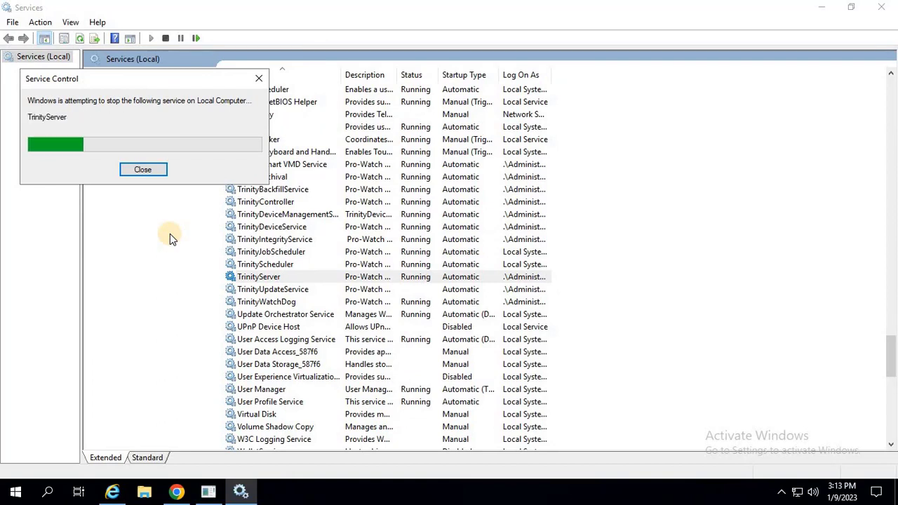
{"action": "left_click", "coordinate": [301, 228]}
{"action": "left_click", "coordinate": [97, 97]}
{"action": "left_click", "coordinate": [274, 240]}
{"action": "left_click", "coordinate": [97, 97]}
{"action": "left_click", "coordinate": [266, 264]}
{"action": "left_click", "coordinate": [97, 97]}
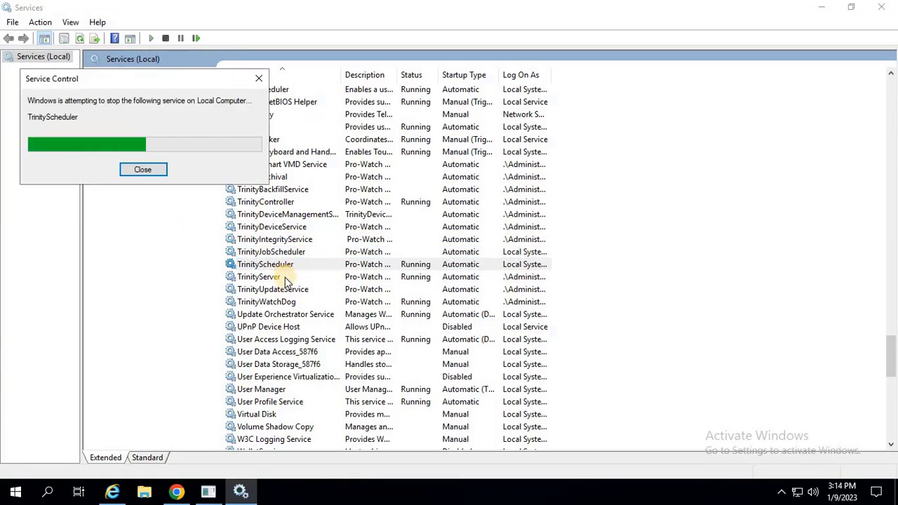
{"action": "left_click", "coordinate": [285, 277]}
{"action": "left_click", "coordinate": [97, 96]}
{"action": "left_click", "coordinate": [179, 231]}
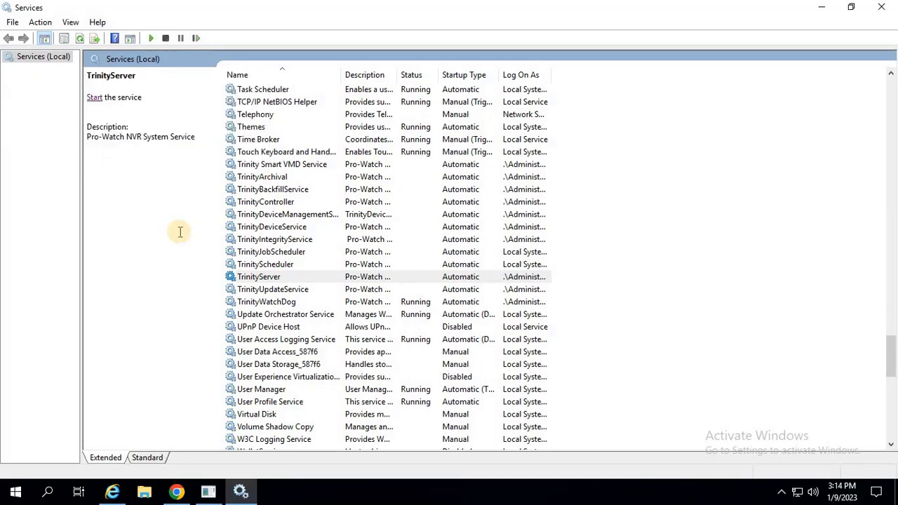
- Stop NeoStorageExtWDService and restart TrinityServer with its dependent services
{"action": "left_click", "coordinate": [311, 164]}
{"action": "key", "text": "n"}
{"action": "left_click", "coordinate": [99, 98]}
{"action": "type", "text": "trinityse"}
{"action": "left_click", "coordinate": [95, 107]}
{"action": "left_click", "coordinate": [181, 235]}
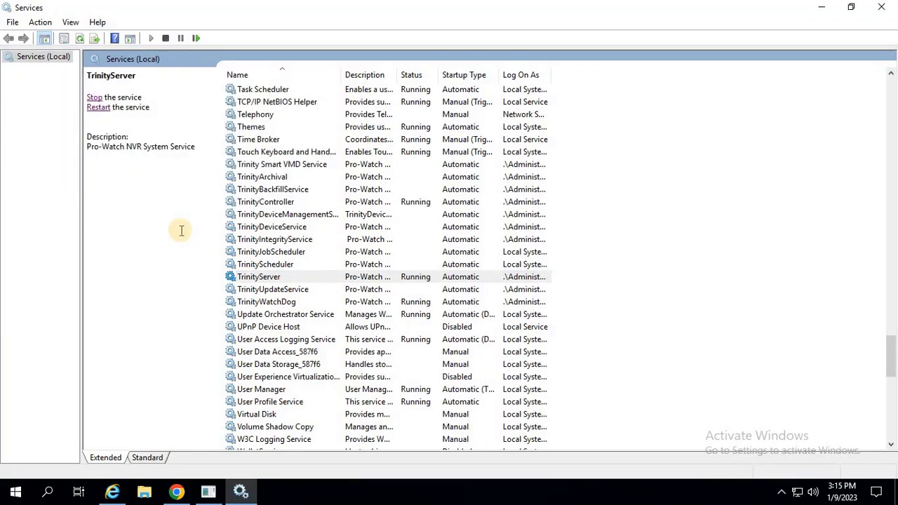
- Start TrinityDeviceService, TrinityIntegrityService and TrinityJobScheduler again
{"action": "left_click", "coordinate": [281, 289]}
{"action": "left_click", "coordinate": [288, 214]}
{"action": "left_click", "coordinate": [271, 227]}
{"action": "left_click", "coordinate": [99, 98]}
{"action": "left_click", "coordinate": [274, 240]}
{"action": "left_click", "coordinate": [98, 98]}
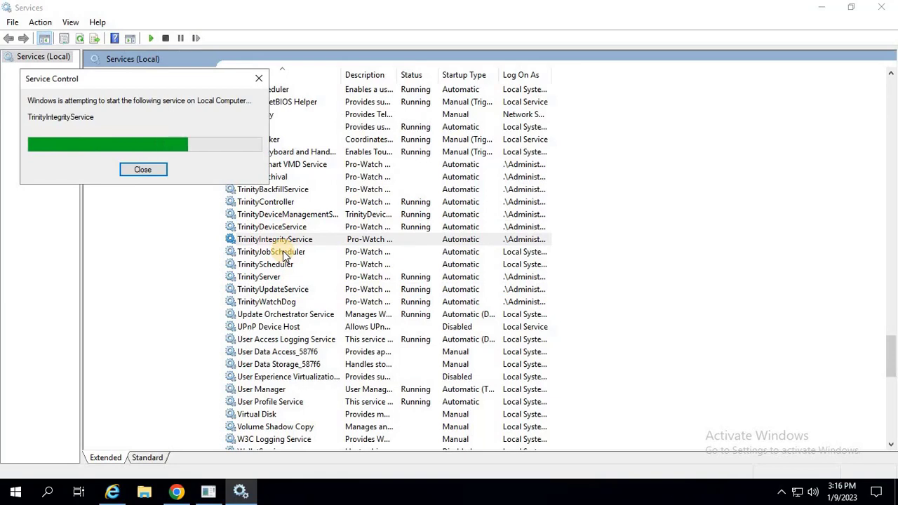
{"action": "left_click", "coordinate": [283, 251]}
{"action": "left_click", "coordinate": [98, 98]}
{"action": "left_click", "coordinate": [265, 264]}
- Start NeoStorageExtWDService and NEOStorageServer again
{"action": "key", "text": "n"}
{"action": "left_click", "coordinate": [100, 99]}
{"action": "key", "text": "Down"}
{"action": "left_click", "coordinate": [98, 99]}
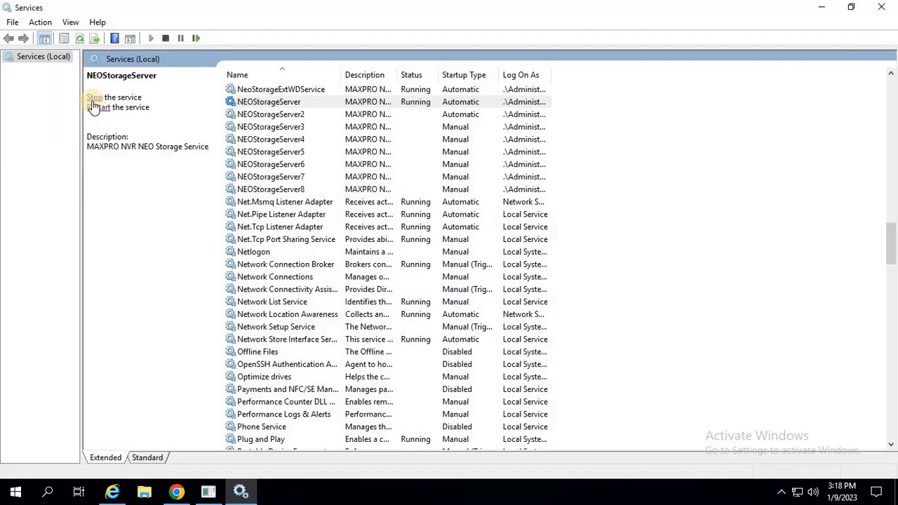
- Close Services and relaunch Pro-Watch NVR as administrator on its Configurator camera page
{"action": "left_click", "coordinate": [888, 6]}
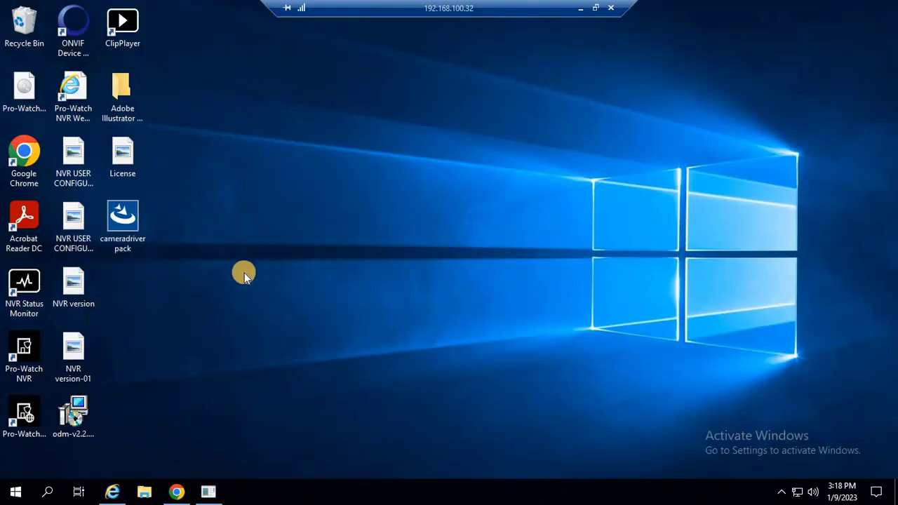
{"action": "left_click", "coordinate": [30, 359]}
{"action": "right_click", "coordinate": [31, 356]}
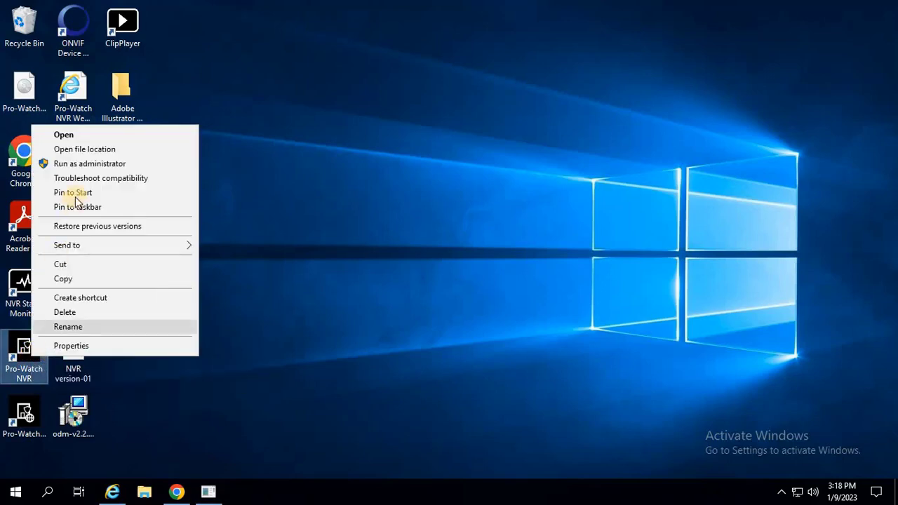
{"action": "left_click", "coordinate": [98, 167]}
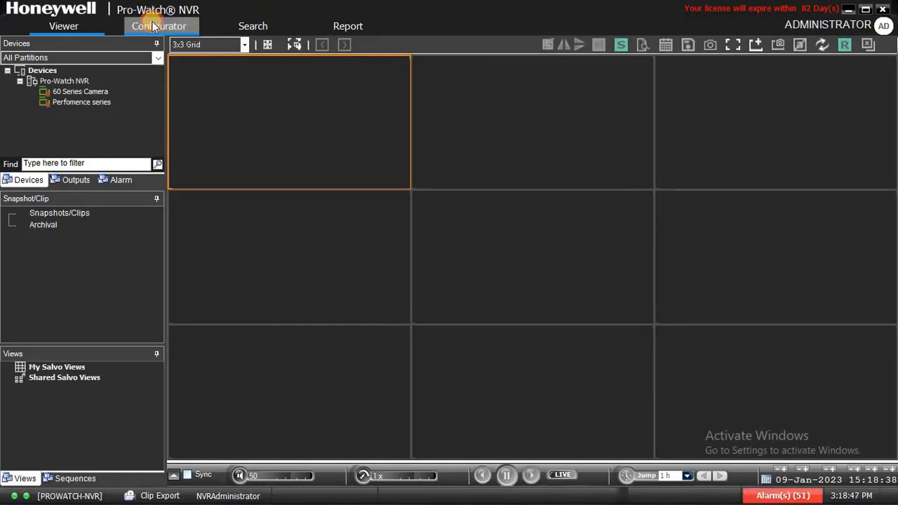
{"action": "left_click", "coordinate": [159, 26]}
{"action": "left_click", "coordinate": [153, 49]}
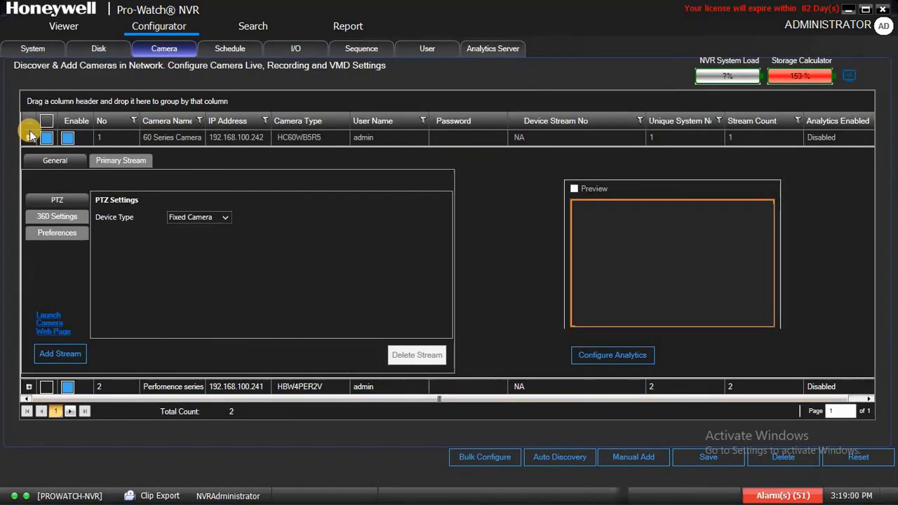
- Manually add a new camera named Explosion Proof Camera PTZ at 192.168.100.86
{"action": "left_click", "coordinate": [29, 137]}
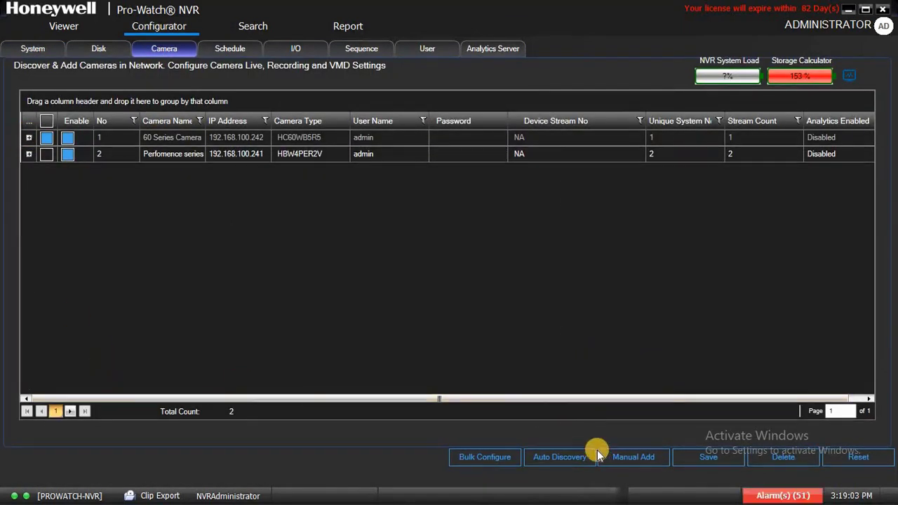
{"action": "left_click", "coordinate": [622, 456]}
{"action": "left_click", "coordinate": [179, 138]}
{"action": "left_click", "coordinate": [181, 138]}
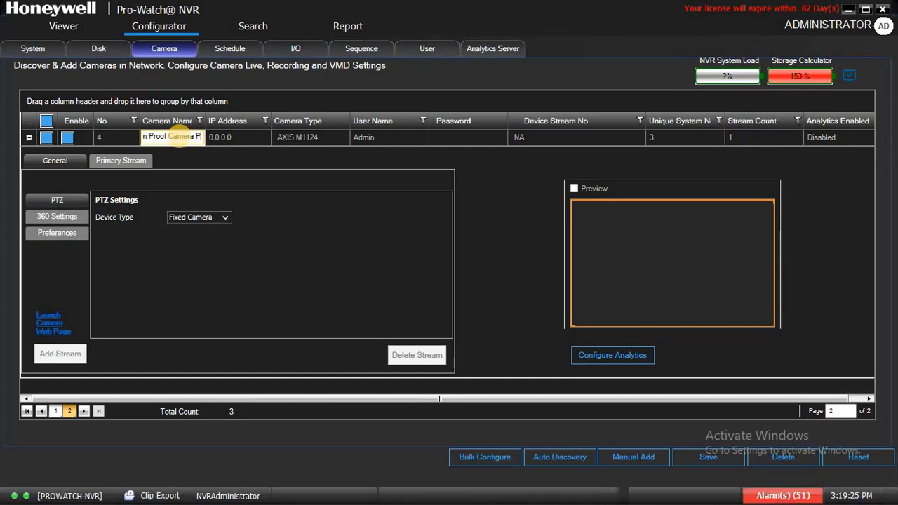
{"action": "type", "text": "Z"}
{"action": "left_click", "coordinate": [254, 138]}
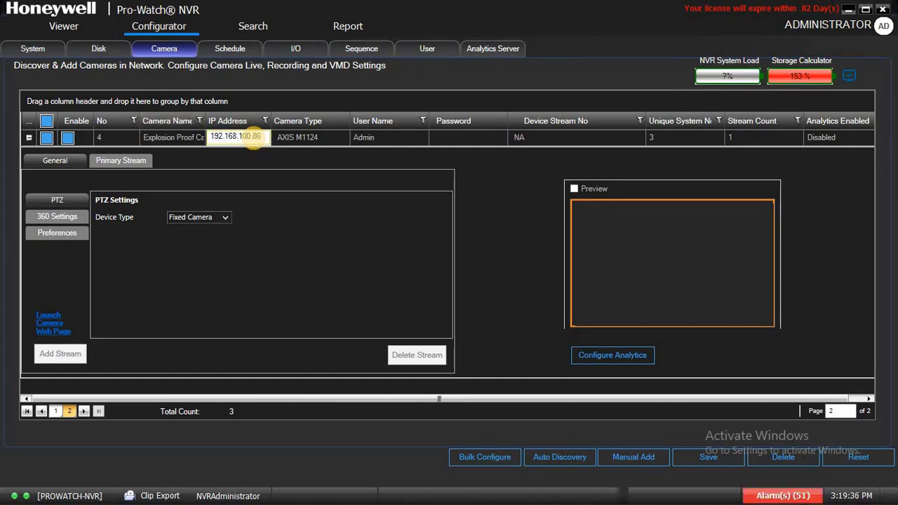
- Set its camera type to HC35WZ5R30, enter the user name and password, and save
{"action": "left_click", "coordinate": [334, 137]}
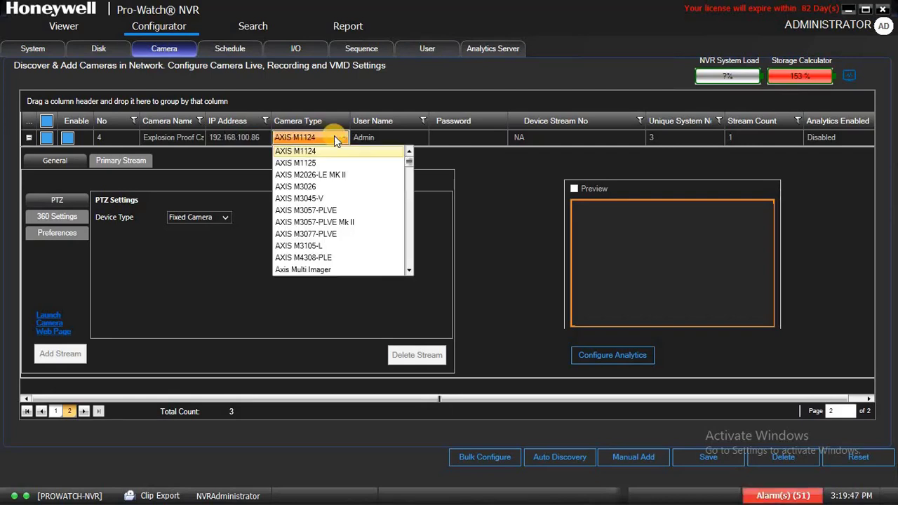
{"action": "scroll", "coordinate": [334, 135], "scroll_direction": "down", "scroll_amount": 15}
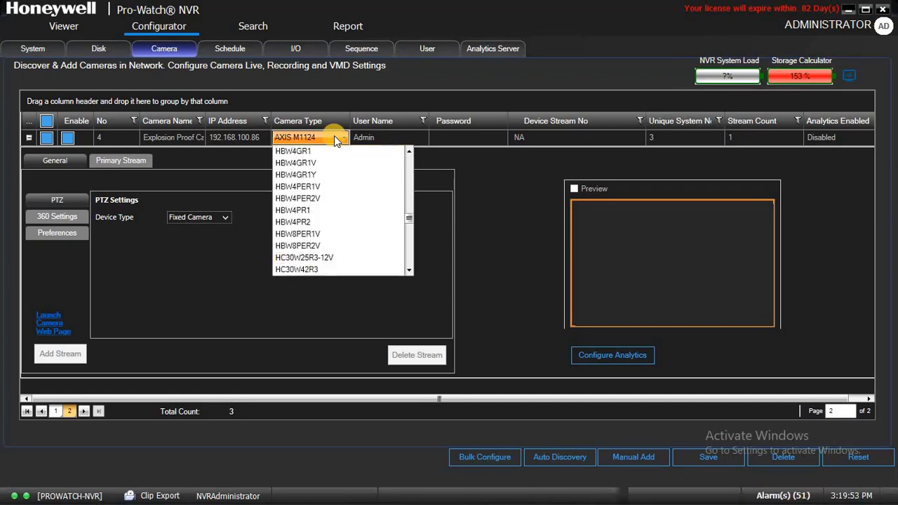
{"action": "scroll", "coordinate": [325, 248], "scroll_direction": "down", "scroll_amount": 3}
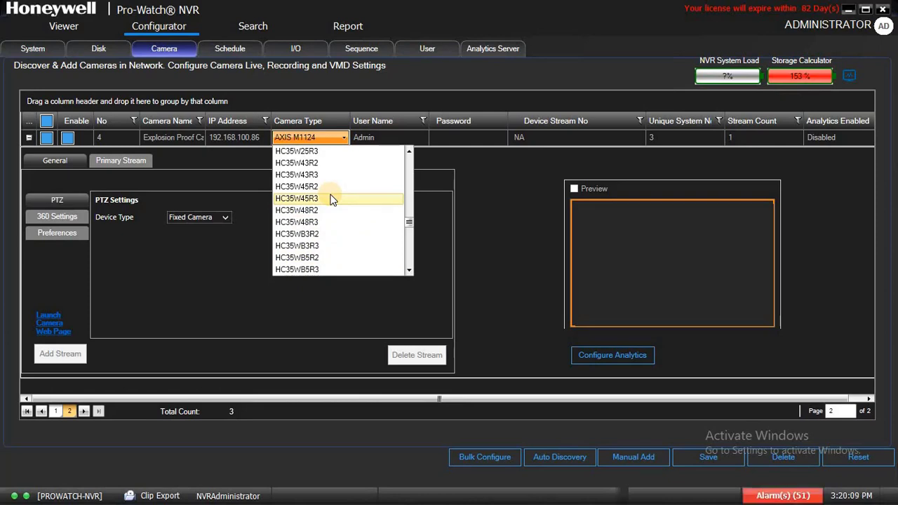
{"action": "scroll", "coordinate": [333, 203], "scroll_direction": "down", "scroll_amount": 2}
{"action": "left_click", "coordinate": [334, 221]}
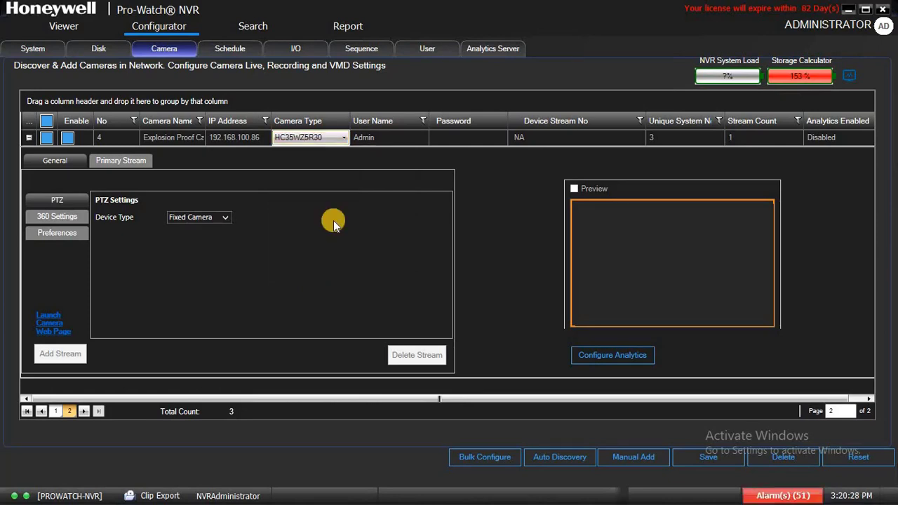
{"action": "left_click", "coordinate": [391, 137]}
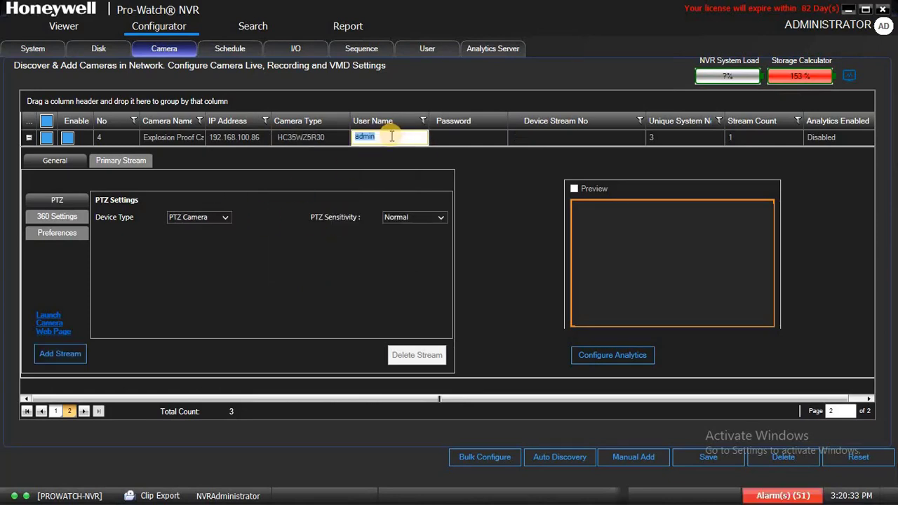
{"action": "left_click", "coordinate": [472, 137]}
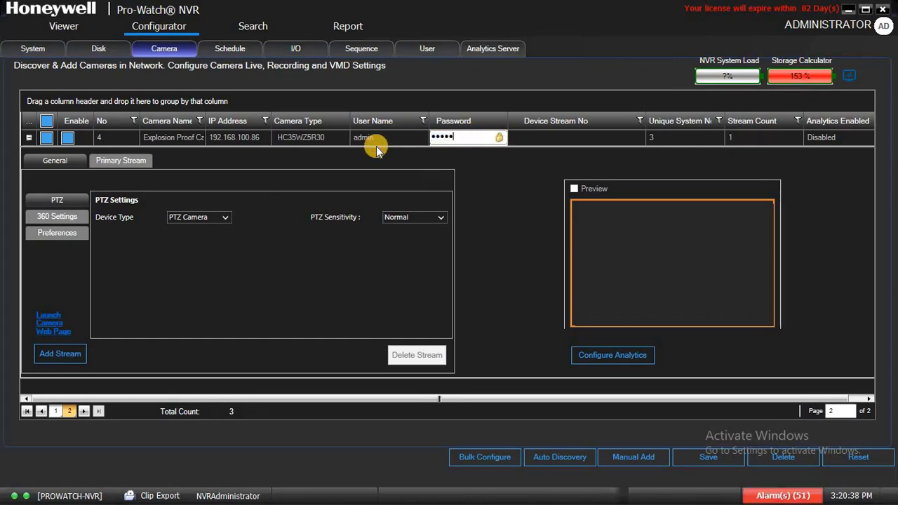
{"action": "left_click", "coordinate": [499, 138]}
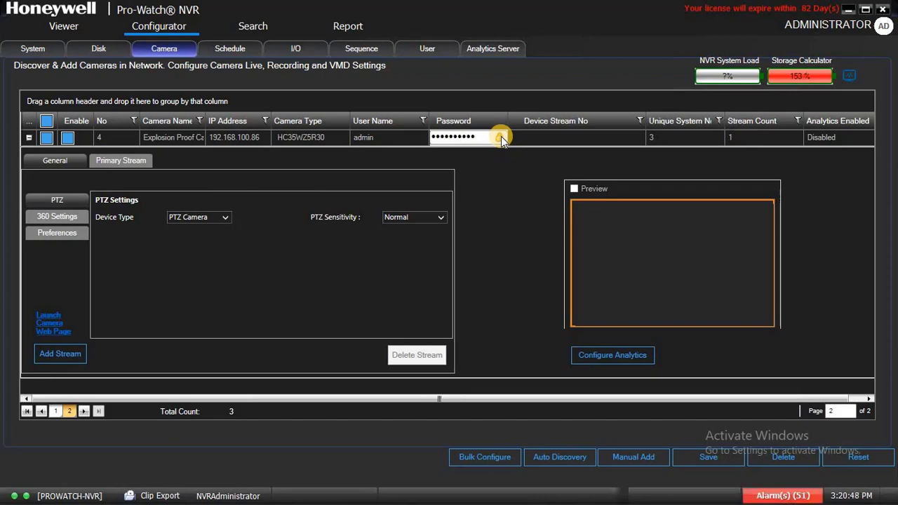
{"action": "left_click", "coordinate": [713, 461]}
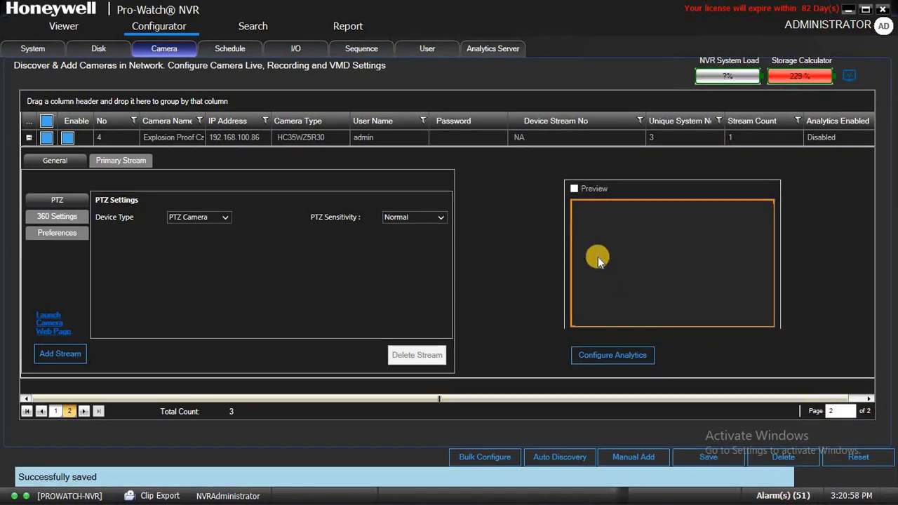
- Enable the camera's preview and show its live feed enlarged in the first Viewer tile
{"action": "left_click", "coordinate": [575, 192]}
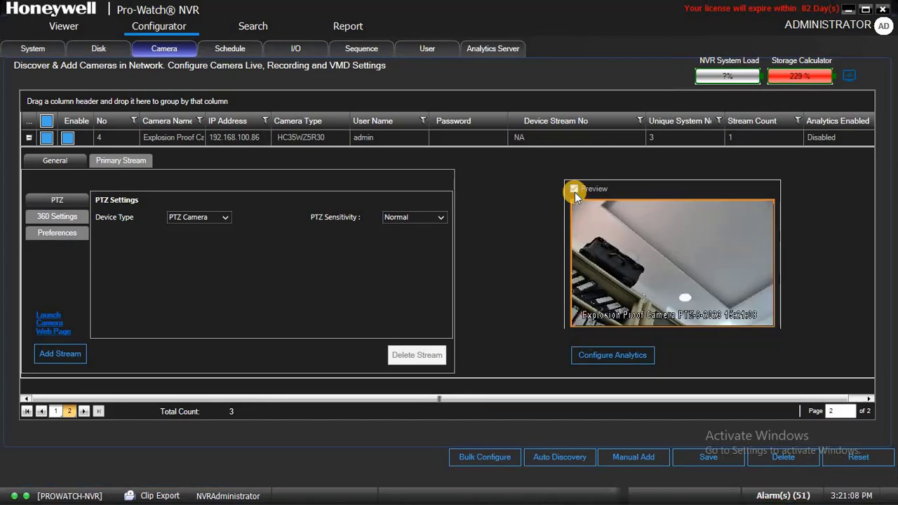
{"action": "left_click", "coordinate": [63, 26]}
{"action": "left_click_drag", "start_coordinate": [90, 110], "coordinate": [196, 116]}
{"action": "double_click", "coordinate": [354, 177]}
{"action": "mouse_move", "coordinate": [889, 144]}
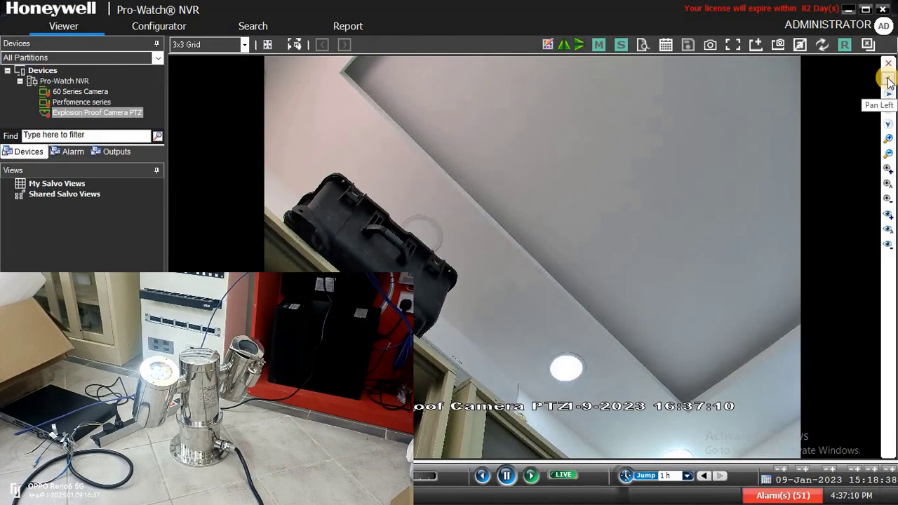
- Pan the Explosion Proof Camera PTZ left in five increments
{"action": "left_click", "coordinate": [888, 82]}
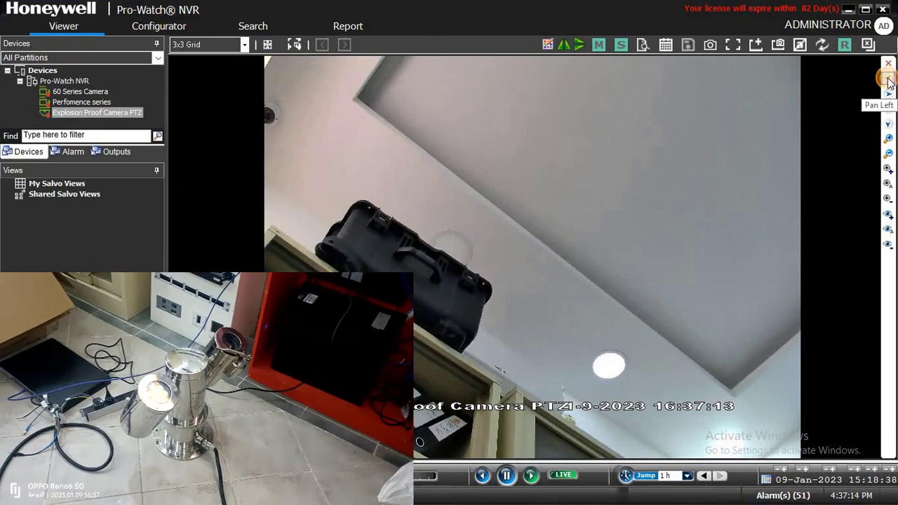
{"action": "left_click", "coordinate": [888, 81]}
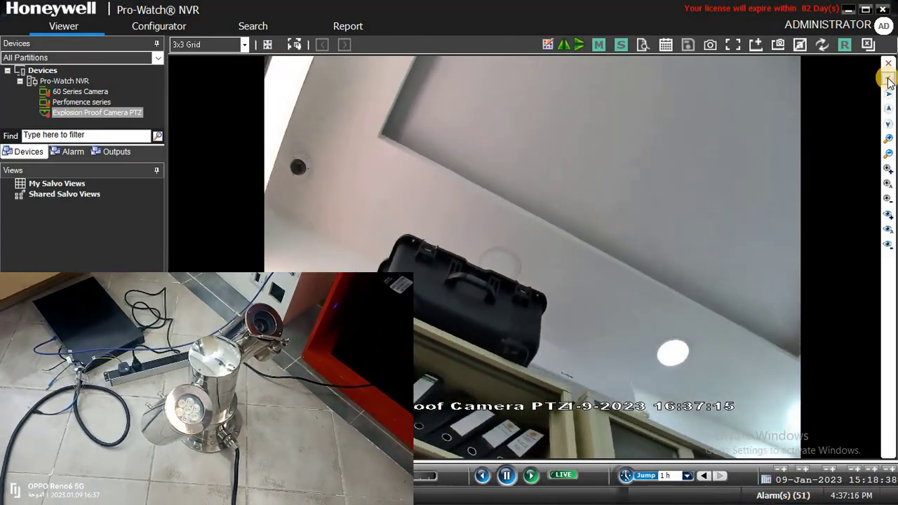
{"action": "left_click", "coordinate": [889, 82]}
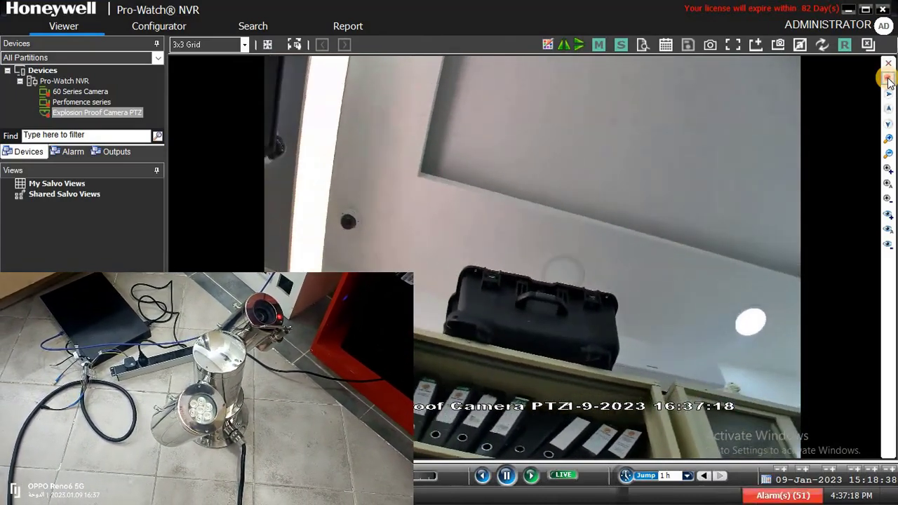
{"action": "left_click", "coordinate": [888, 81]}
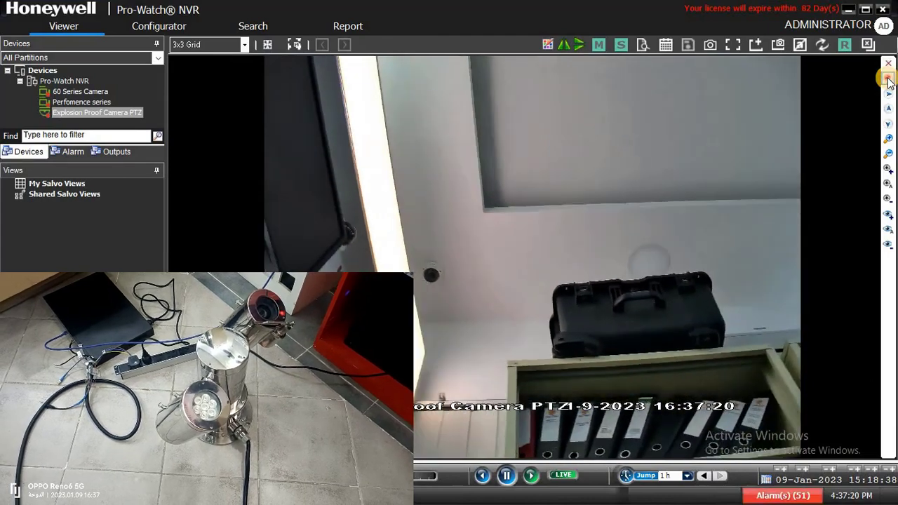
{"action": "left_click", "coordinate": [889, 82]}
- Tilt the camera up, then back down toward the bookshelf
{"action": "left_click", "coordinate": [889, 109]}
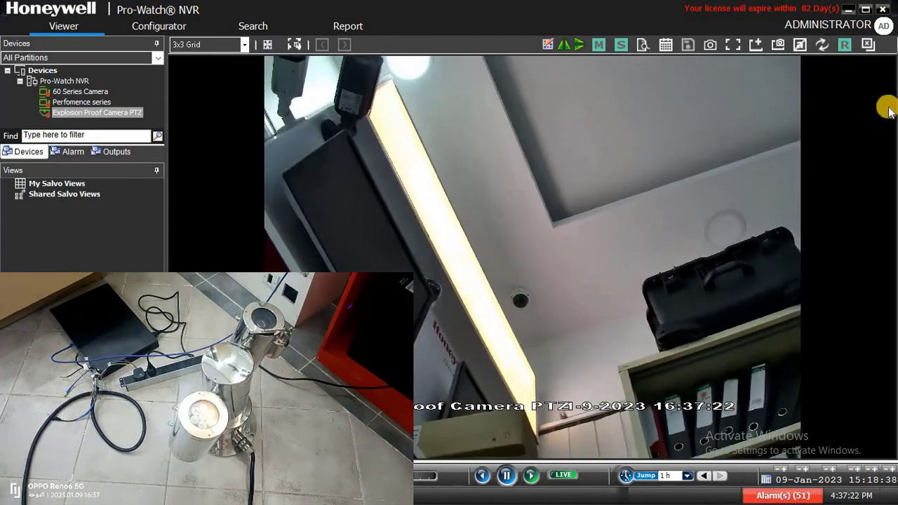
{"action": "left_click", "coordinate": [888, 113]}
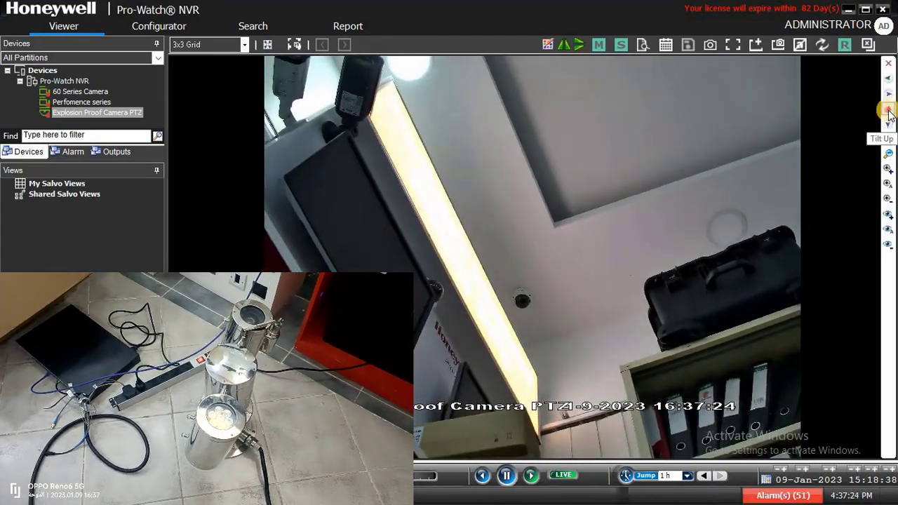
{"action": "left_click", "coordinate": [890, 112]}
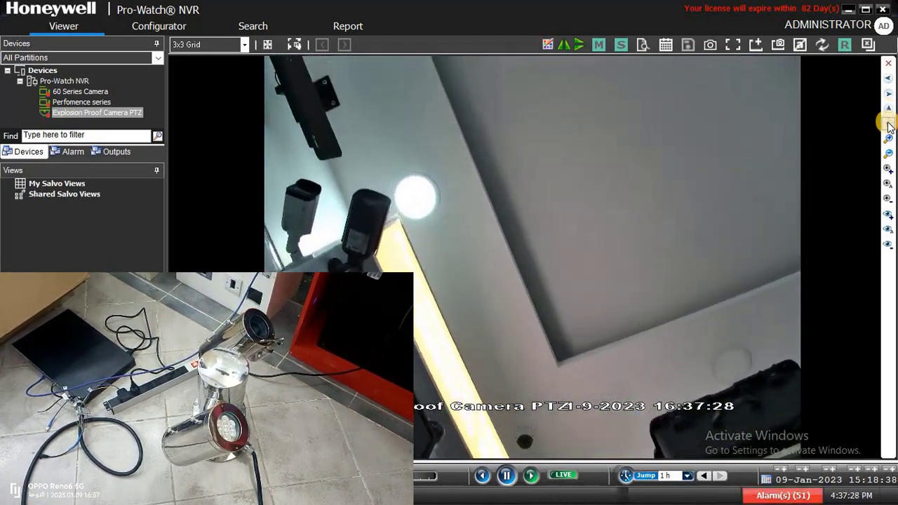
{"action": "left_click", "coordinate": [889, 124]}
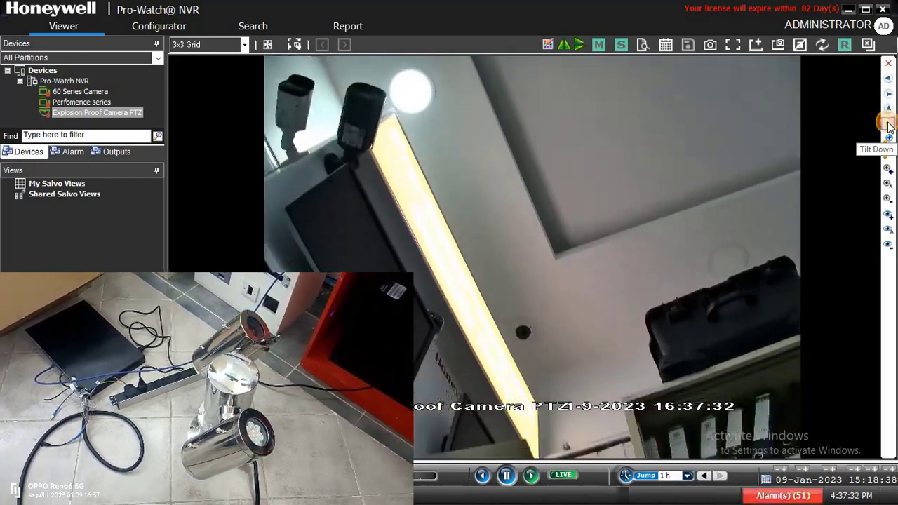
{"action": "left_click", "coordinate": [890, 76]}
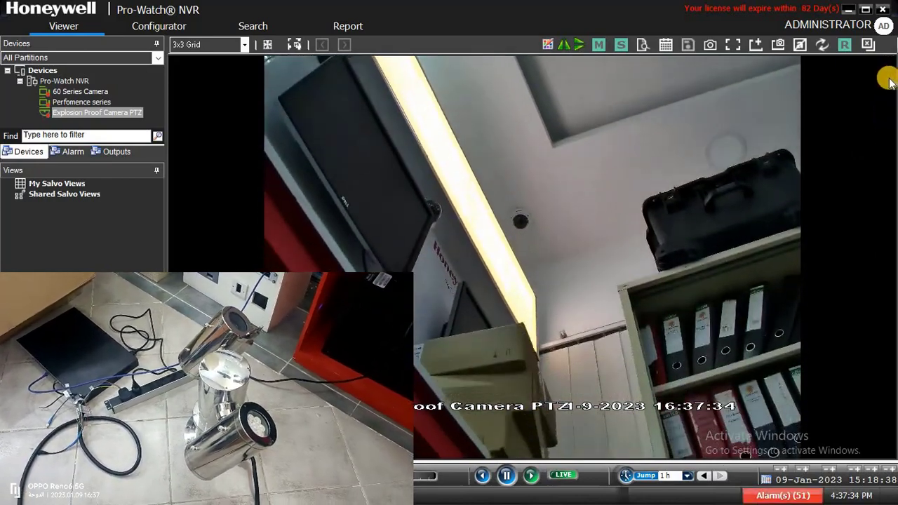
{"action": "left_click", "coordinate": [892, 78]}
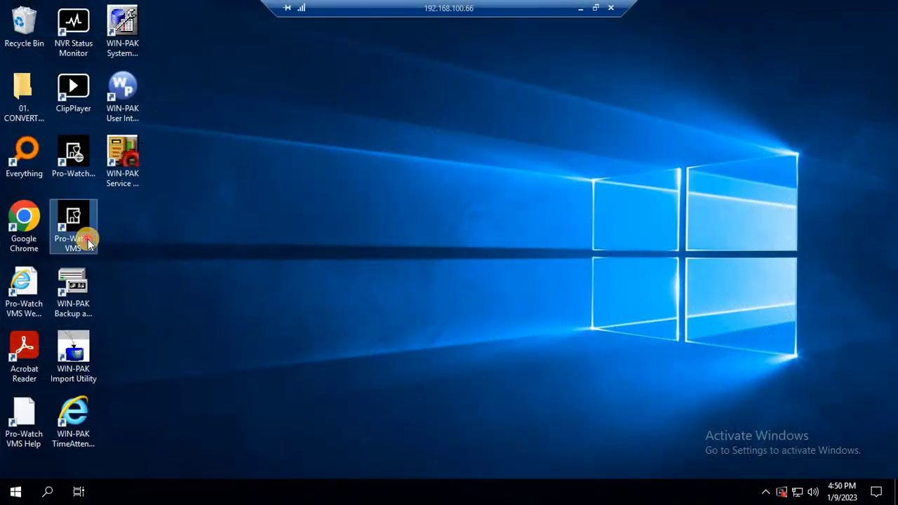
- Launch Pro-Watch VMS from its desktop shortcut and let it log in to the Viewer
{"action": "double_click", "coordinate": [89, 243]}
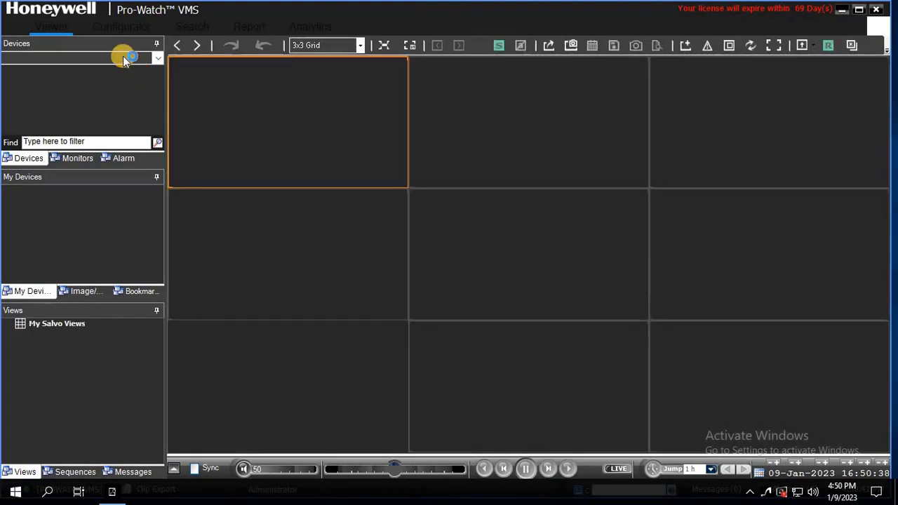
- In Configurator, add recorder NVR-01 of type Pro-Watch NVR, version 6.5 +
{"action": "left_click", "coordinate": [118, 31]}
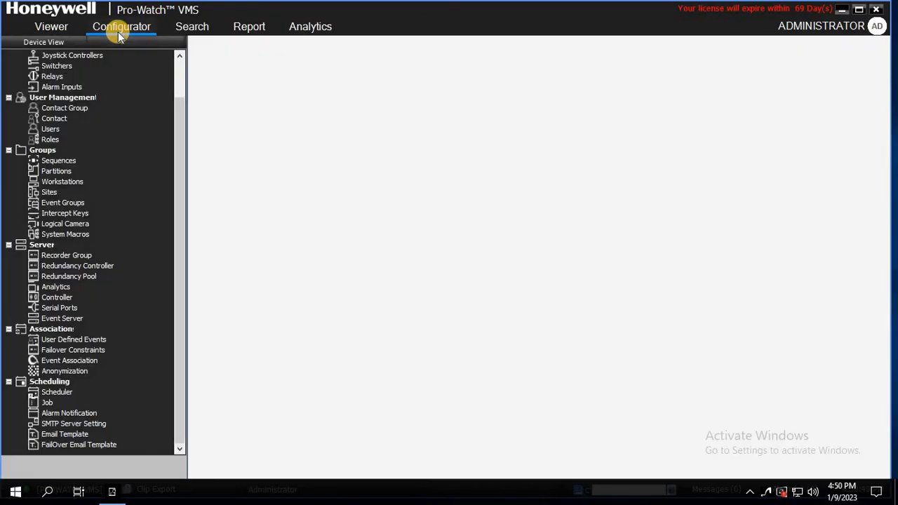
{"action": "scroll", "coordinate": [69, 102], "scroll_direction": "up", "scroll_amount": 2}
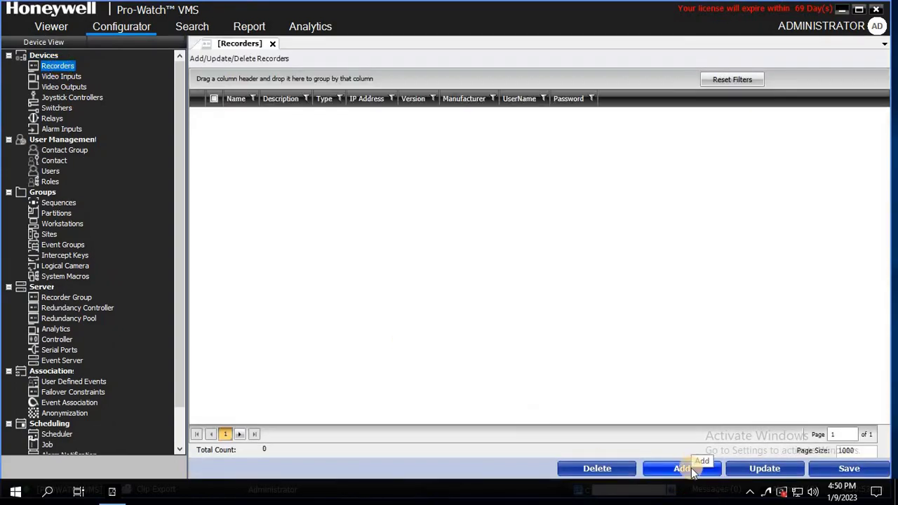
{"action": "left_click", "coordinate": [691, 470]}
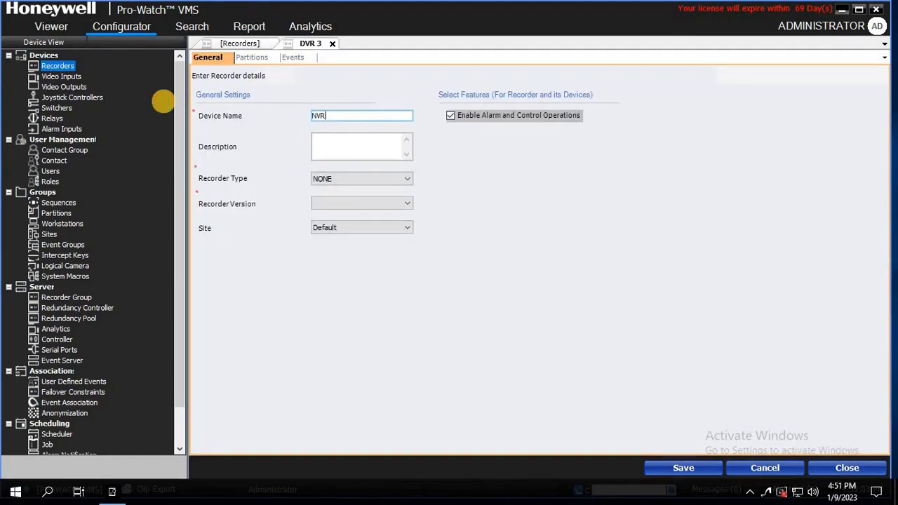
{"action": "type", "text": "-01"}
{"action": "left_click", "coordinate": [407, 180]}
{"action": "left_click", "coordinate": [393, 207]}
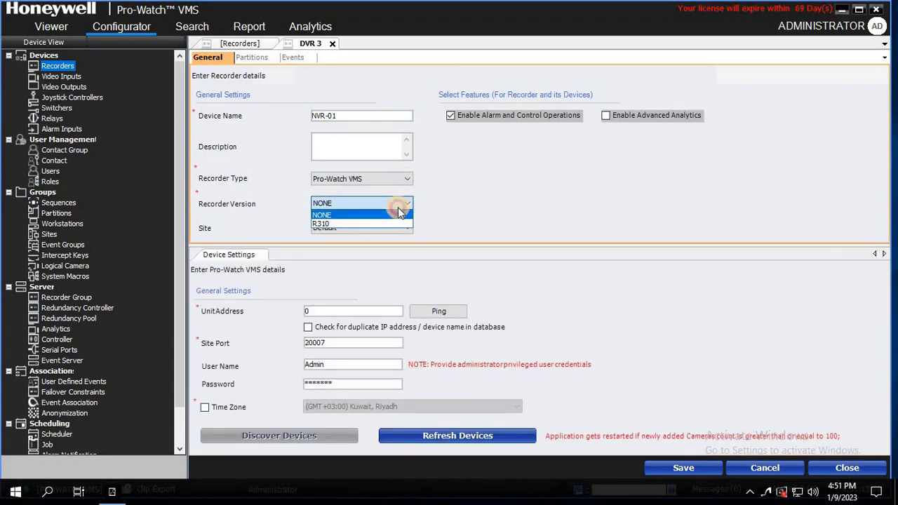
{"action": "left_click", "coordinate": [403, 203]}
{"action": "left_click", "coordinate": [365, 214]}
- Set unit address 192.168.100.32, re-enter the administrator password, and save NVR-01
{"action": "scroll", "coordinate": [732, 190], "scroll_direction": "down", "scroll_amount": 1}
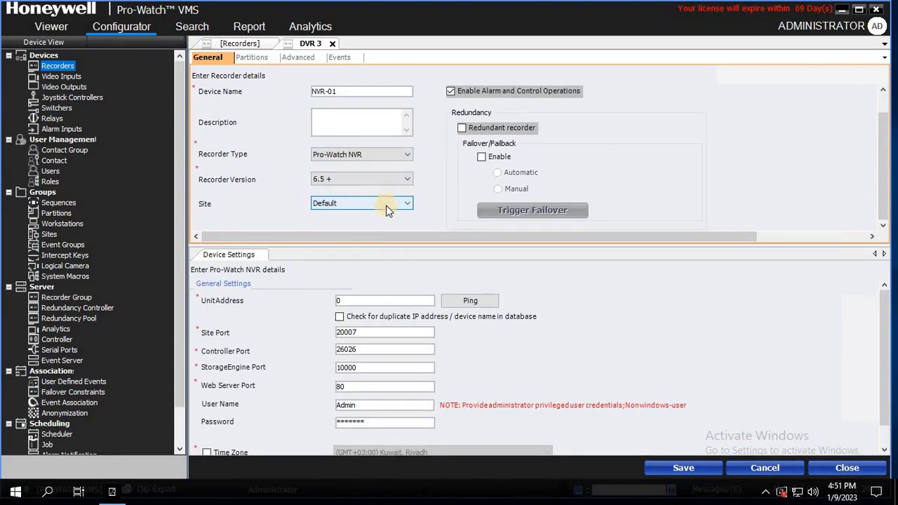
{"action": "double_click", "coordinate": [344, 300]}
{"action": "type", "text": "192.168.100.32"}
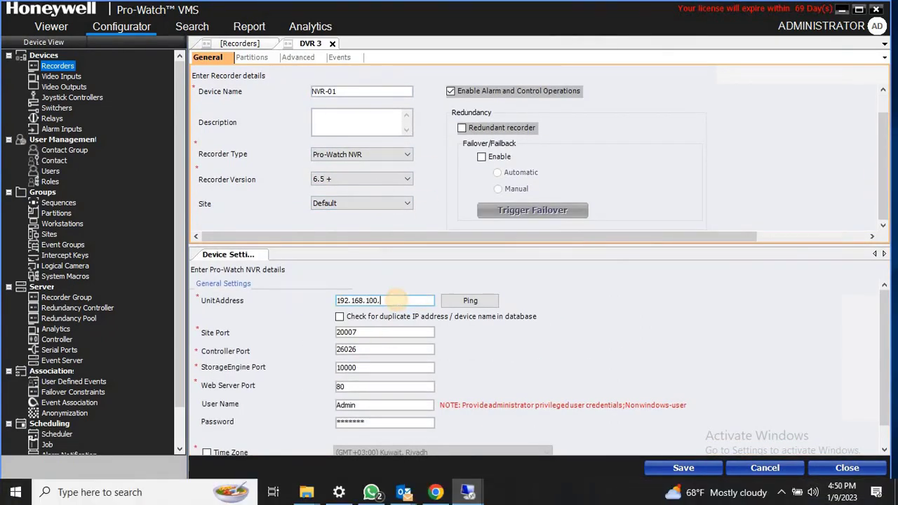
{"action": "double_click", "coordinate": [369, 421]}
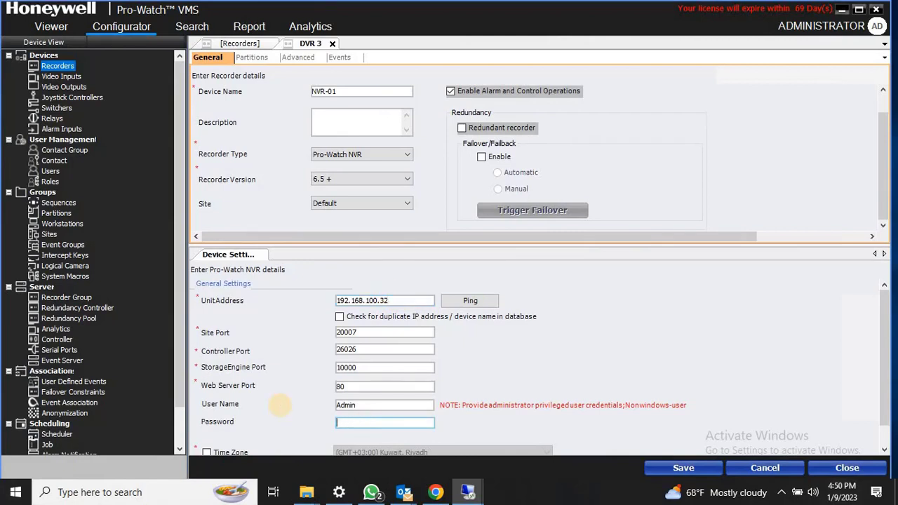
{"action": "left_click", "coordinate": [667, 469]}
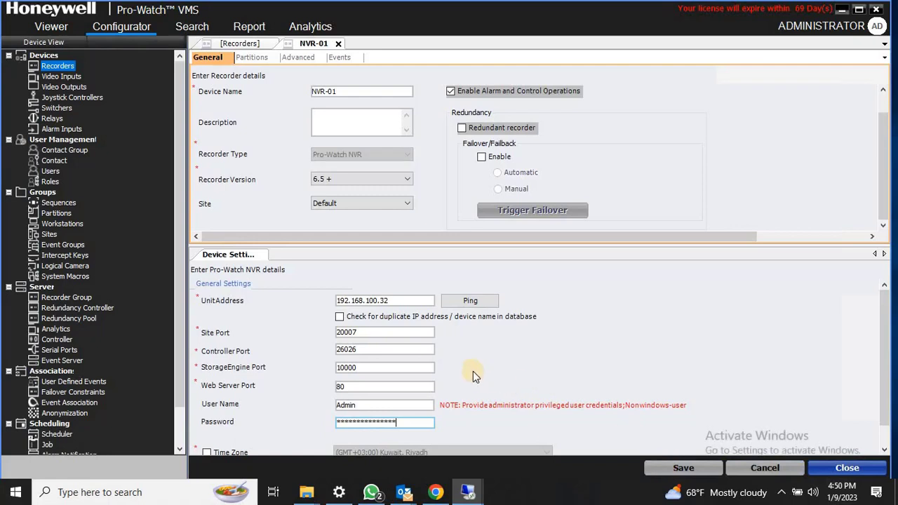
{"action": "scroll", "coordinate": [472, 371], "scroll_direction": "down", "scroll_amount": 1}
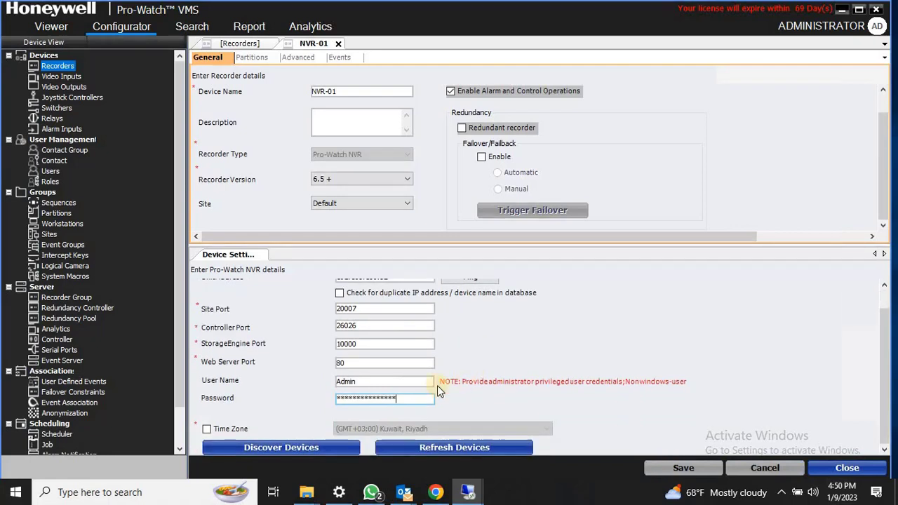
- Discover NVR-01's cameras with Relays excluded, add the 3 found, and close the wizard
{"action": "left_click", "coordinate": [348, 446]}
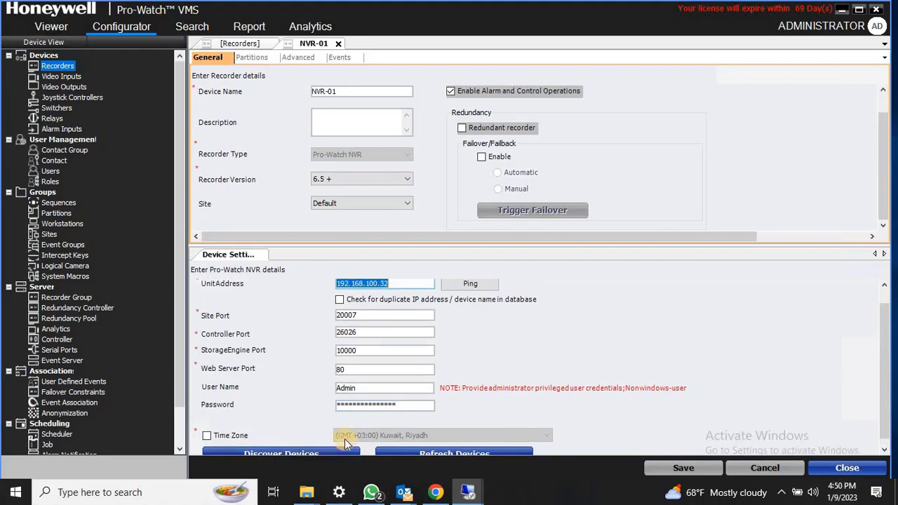
{"action": "left_click", "coordinate": [328, 449]}
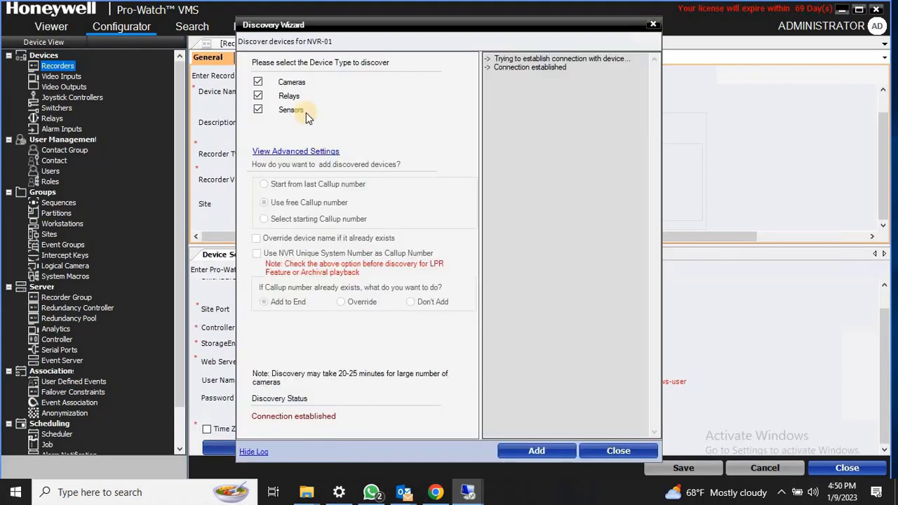
{"action": "left_click", "coordinate": [268, 102]}
{"action": "left_click", "coordinate": [566, 454]}
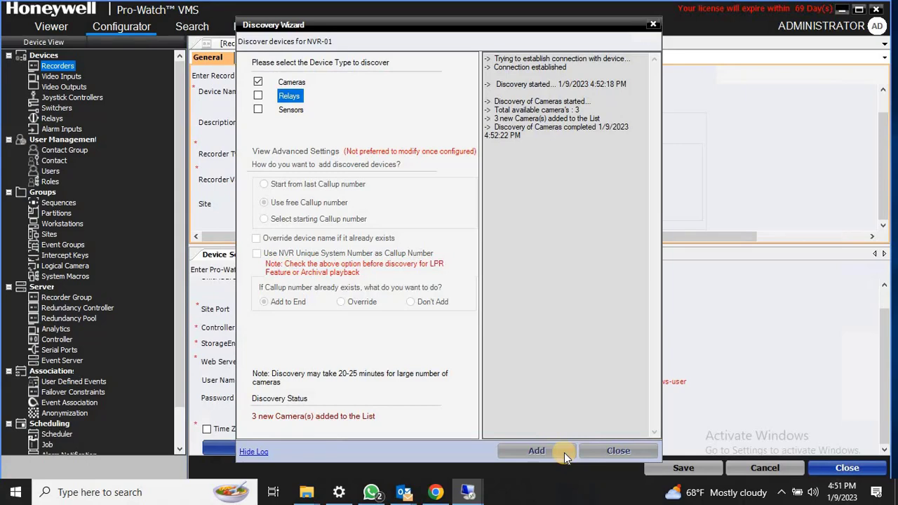
{"action": "left_click", "coordinate": [612, 449]}
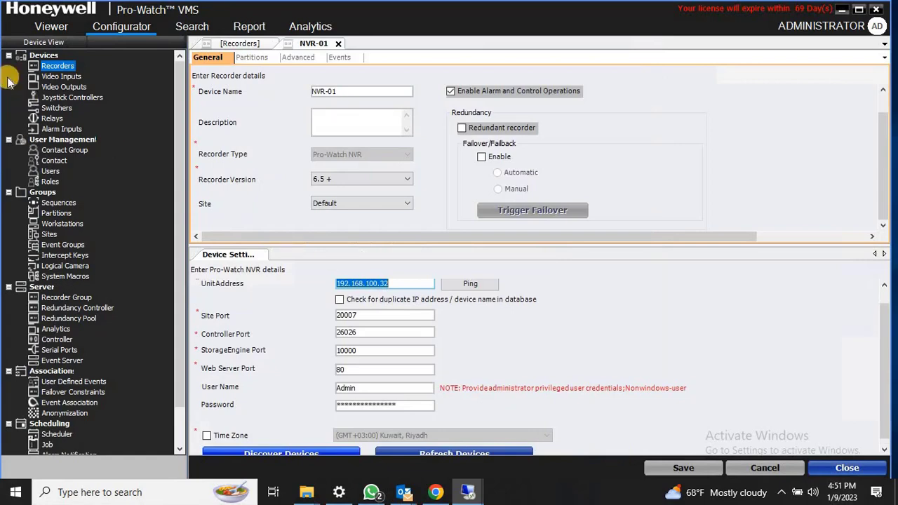
- Drag Explosion Proof Camera PTZ from Site > Default into the first tile and maximise it
{"action": "left_click", "coordinate": [60, 31]}
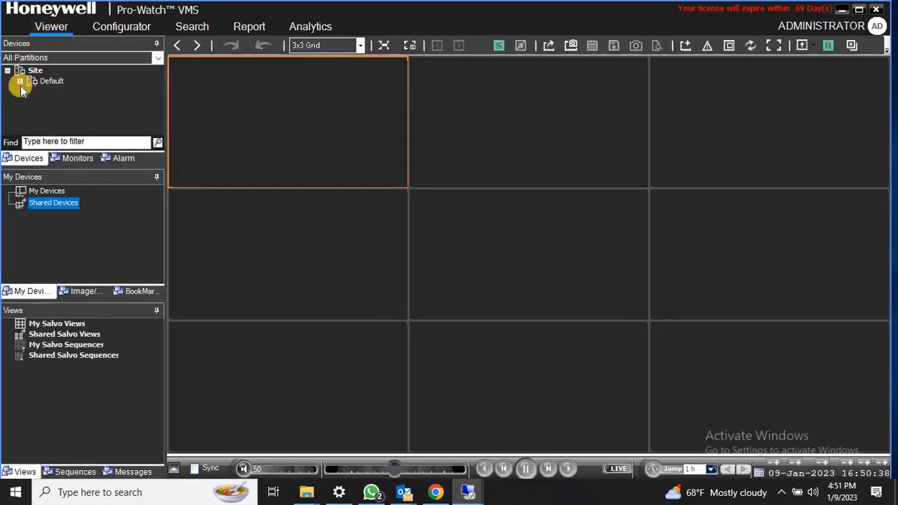
{"action": "left_click", "coordinate": [20, 82]}
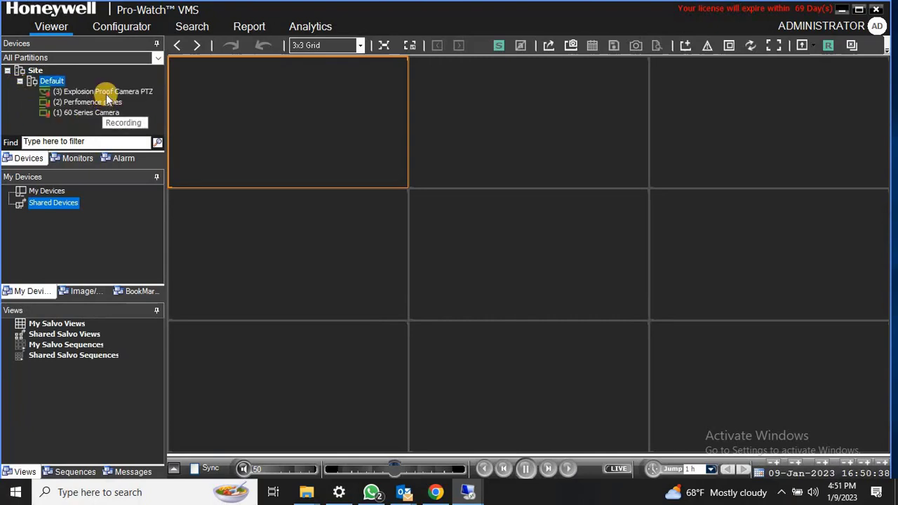
{"action": "left_click", "coordinate": [105, 92]}
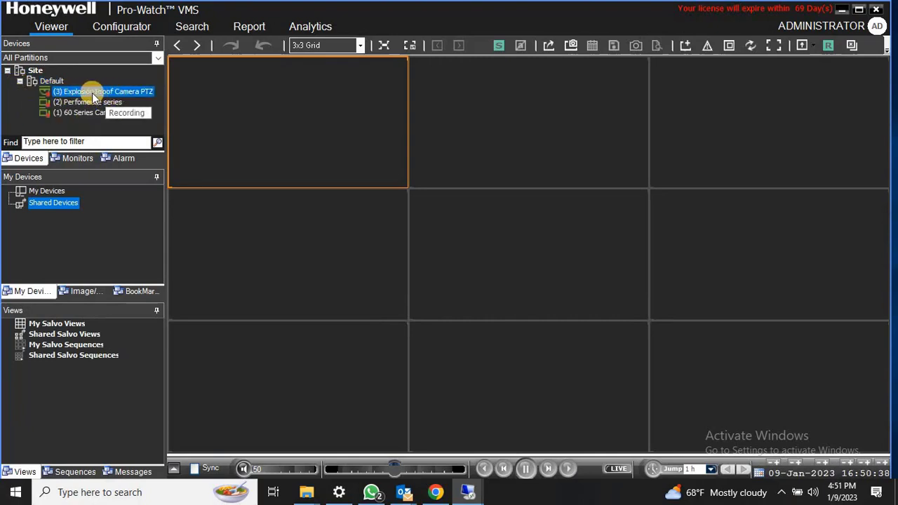
{"action": "left_click_drag", "start_coordinate": [95, 96], "coordinate": [266, 102]}
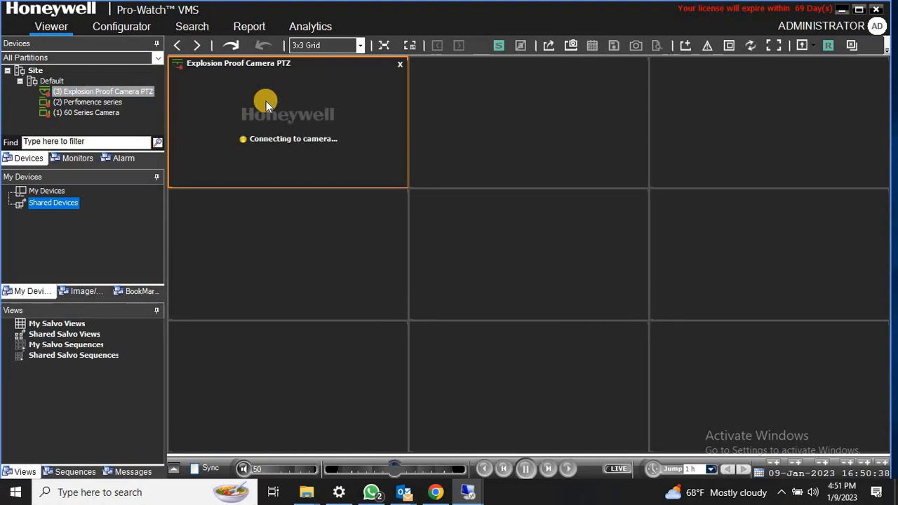
{"action": "double_click", "coordinate": [266, 101]}
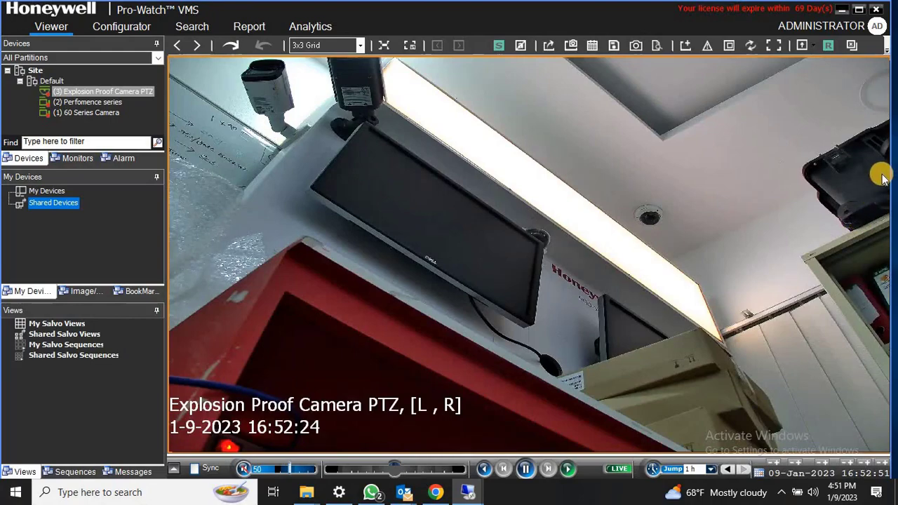
- Pan the PTZ camera left, then tilt it down and back up toward the ceiling
{"action": "mouse_move", "coordinate": [877, 98]}
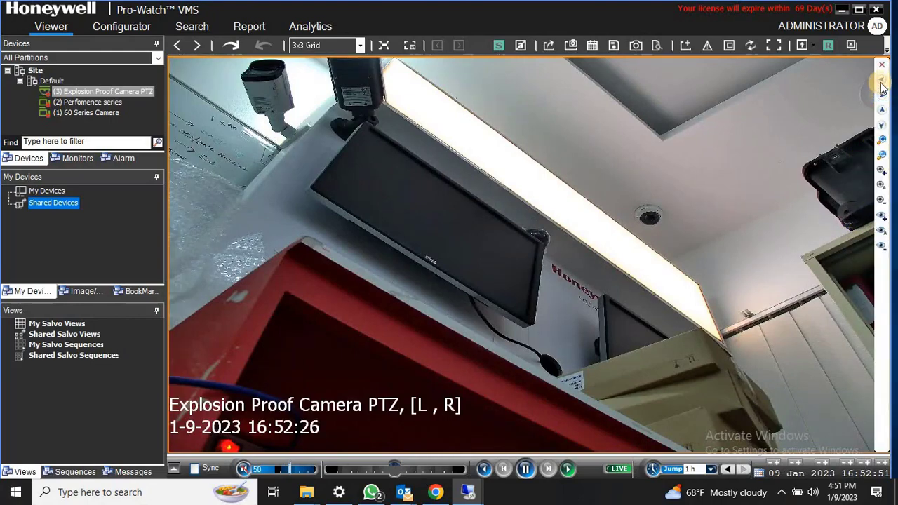
{"action": "left_click", "coordinate": [882, 84]}
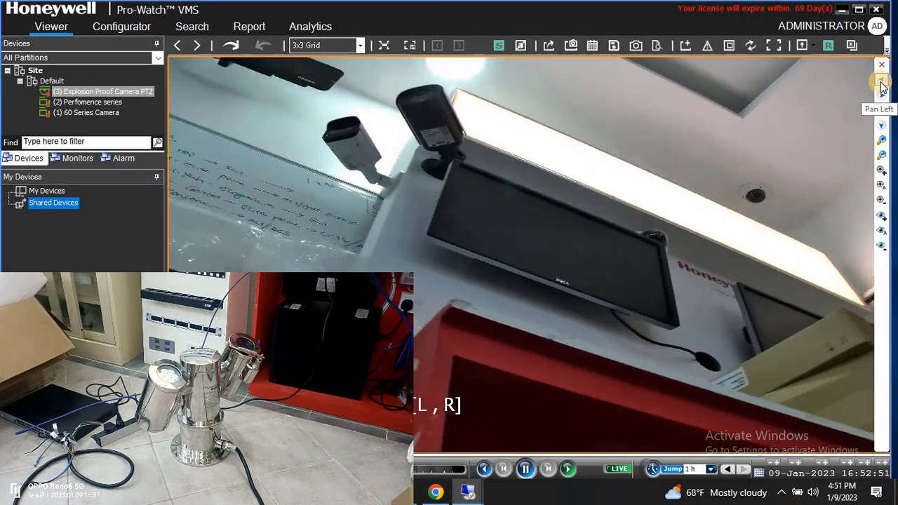
{"action": "left_click", "coordinate": [883, 129]}
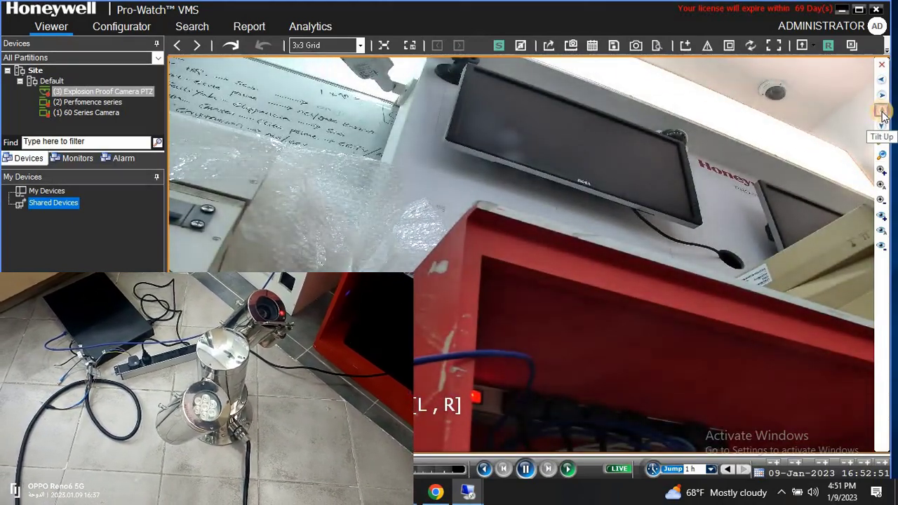
{"action": "left_click", "coordinate": [883, 112]}
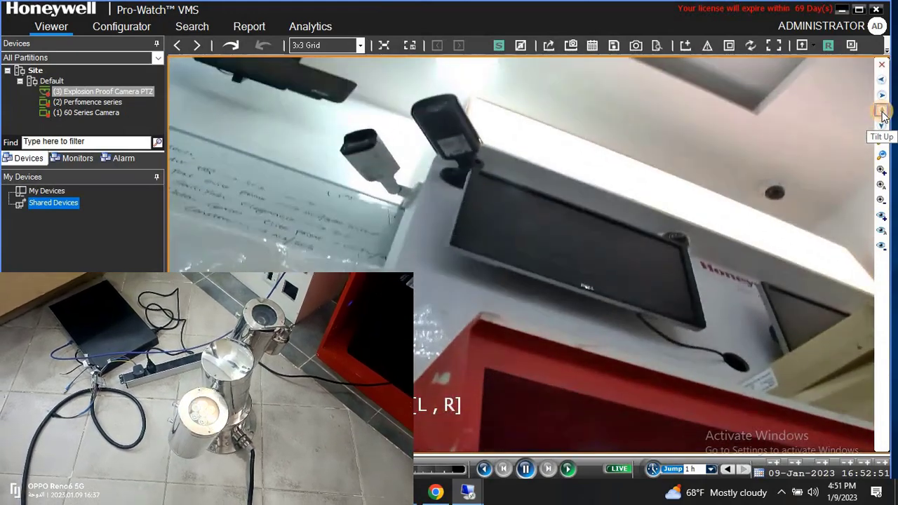